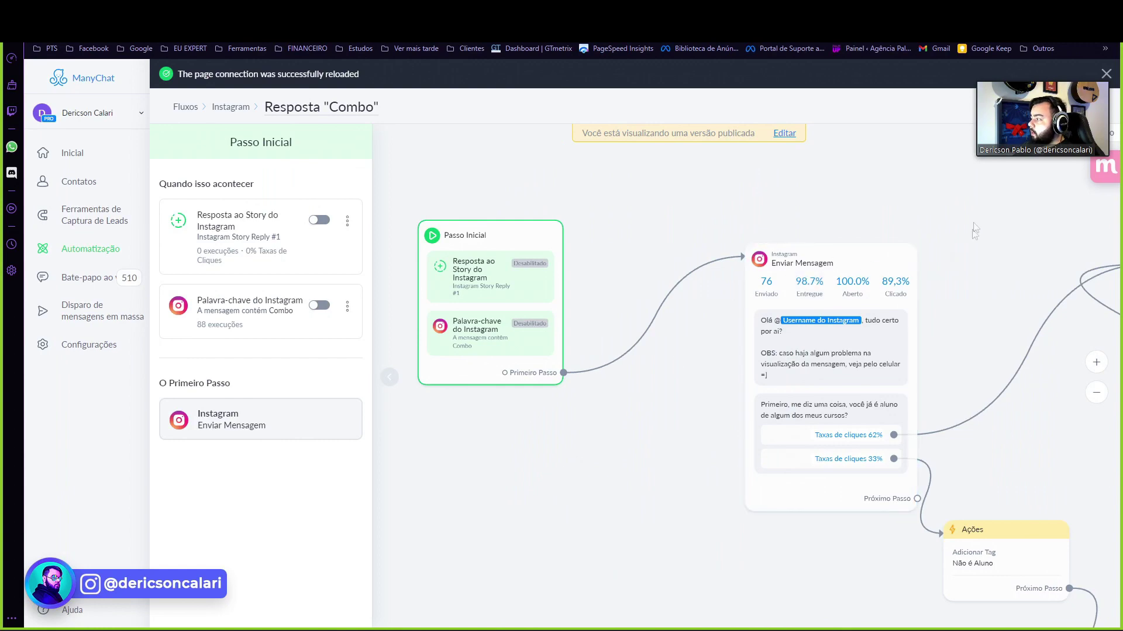
{"action": "left_click_drag", "start_coordinate": [880, 183], "coordinate": [858, 195]}
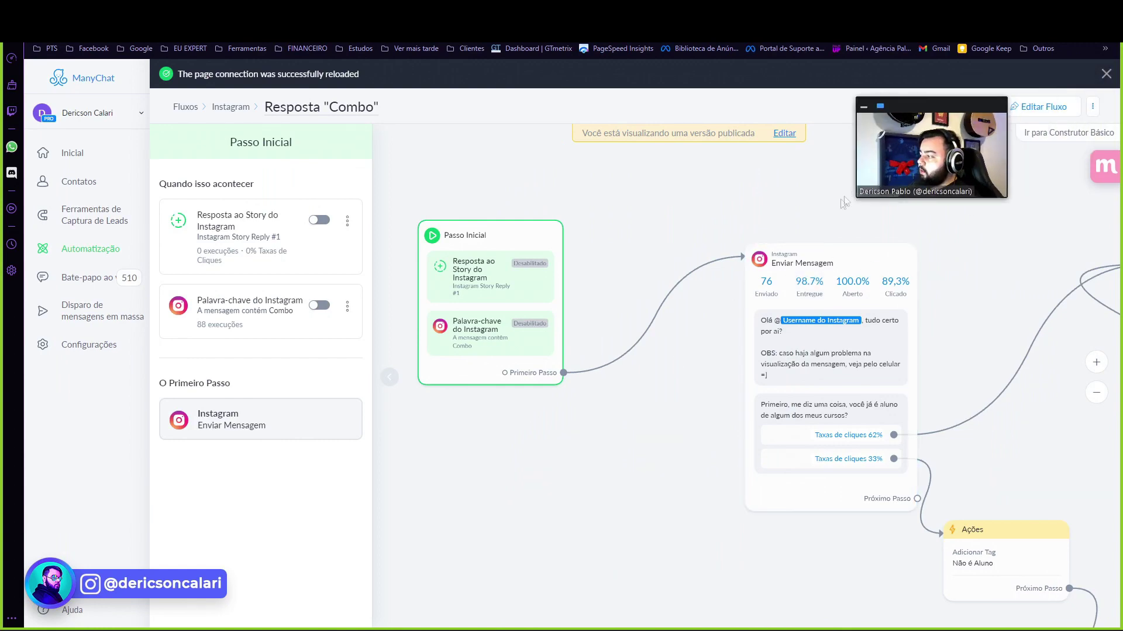
{"action": "left_click_drag", "start_coordinate": [597, 476], "coordinate": [649, 475]}
{"action": "left_click", "coordinate": [390, 379]}
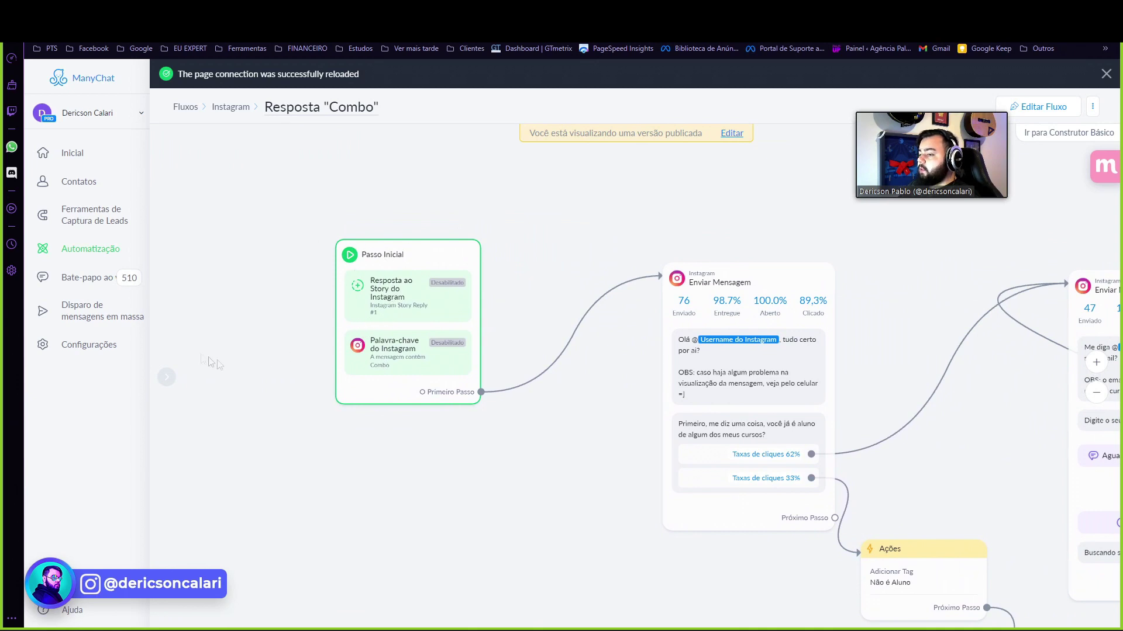
{"action": "left_click", "coordinate": [166, 377]}
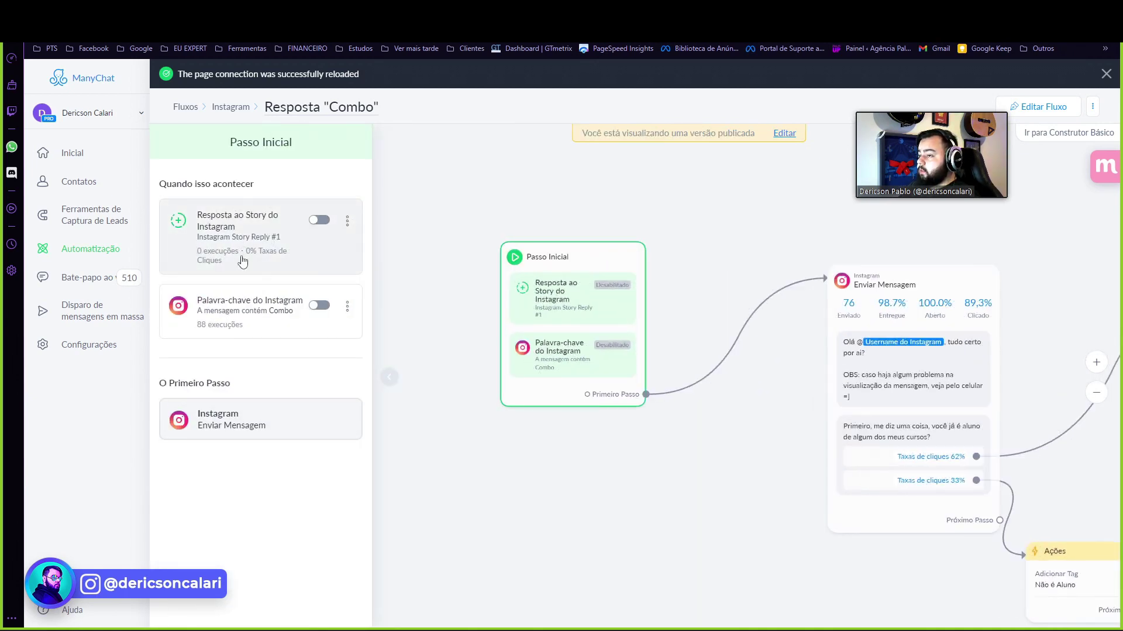
Step: Open the initial step's Instagram keyword trigger to check its message condition, and return to the trigger list
{"action": "left_click_drag", "start_coordinate": [555, 331], "coordinate": [516, 344]}
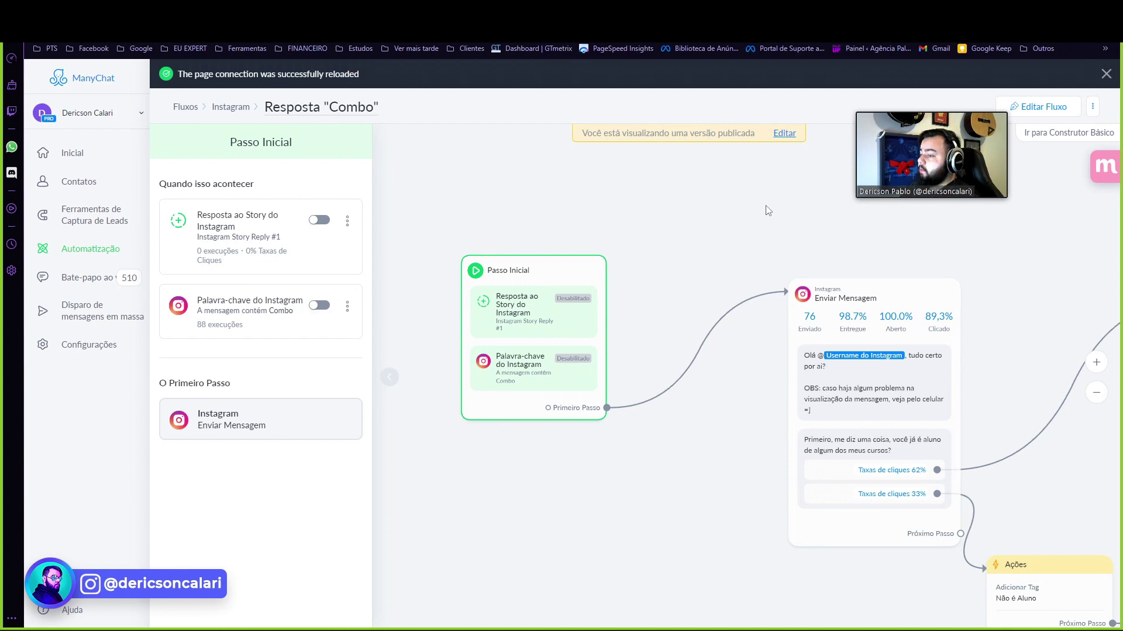
{"action": "left_click_drag", "start_coordinate": [719, 236], "coordinate": [713, 240]}
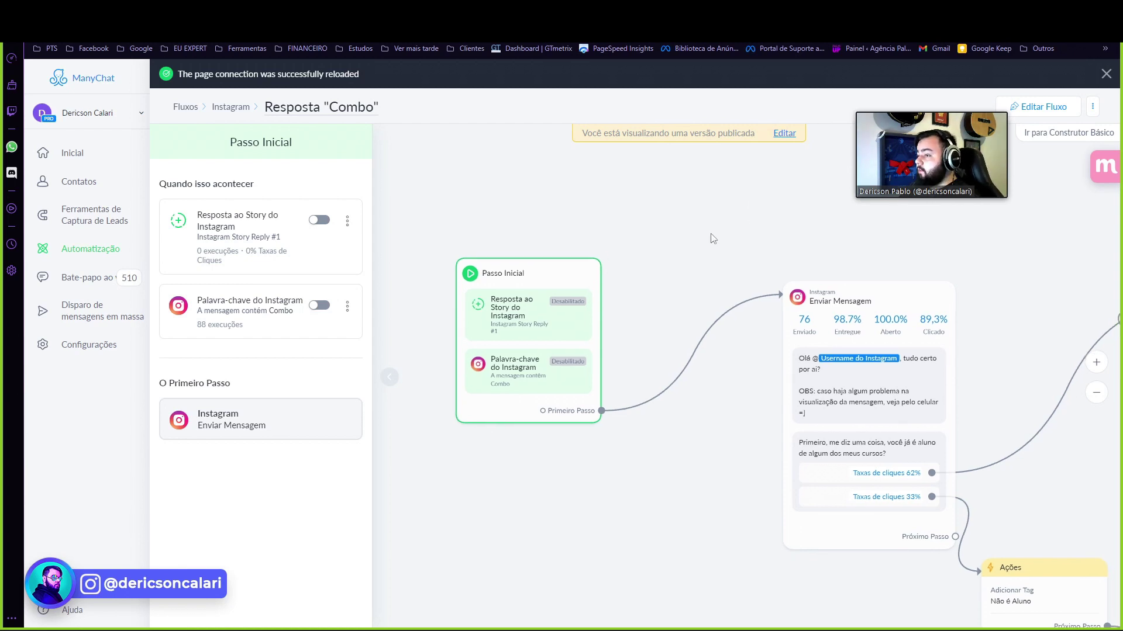
{"action": "left_click_drag", "start_coordinate": [673, 488], "coordinate": [666, 463]}
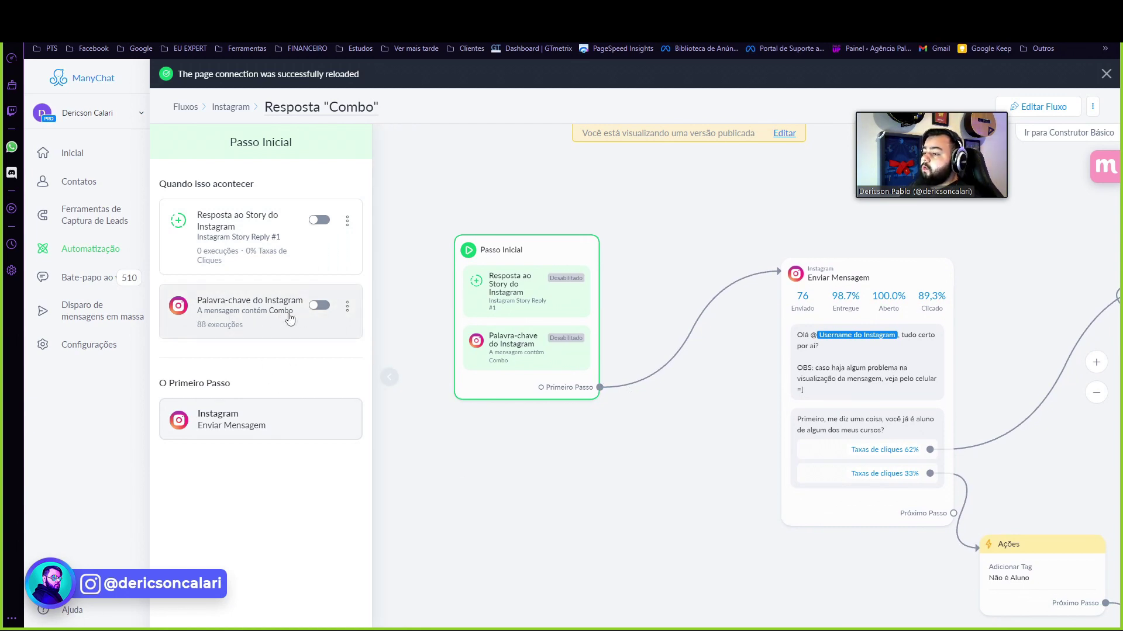
{"action": "left_click", "coordinate": [273, 328]}
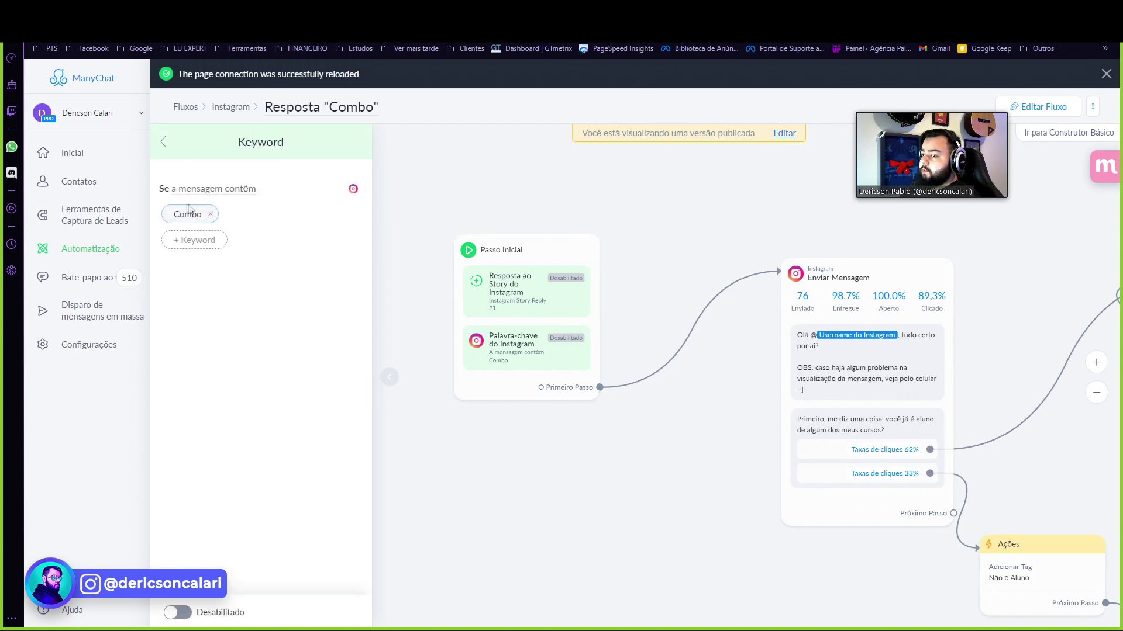
{"action": "left_click", "coordinate": [163, 142]}
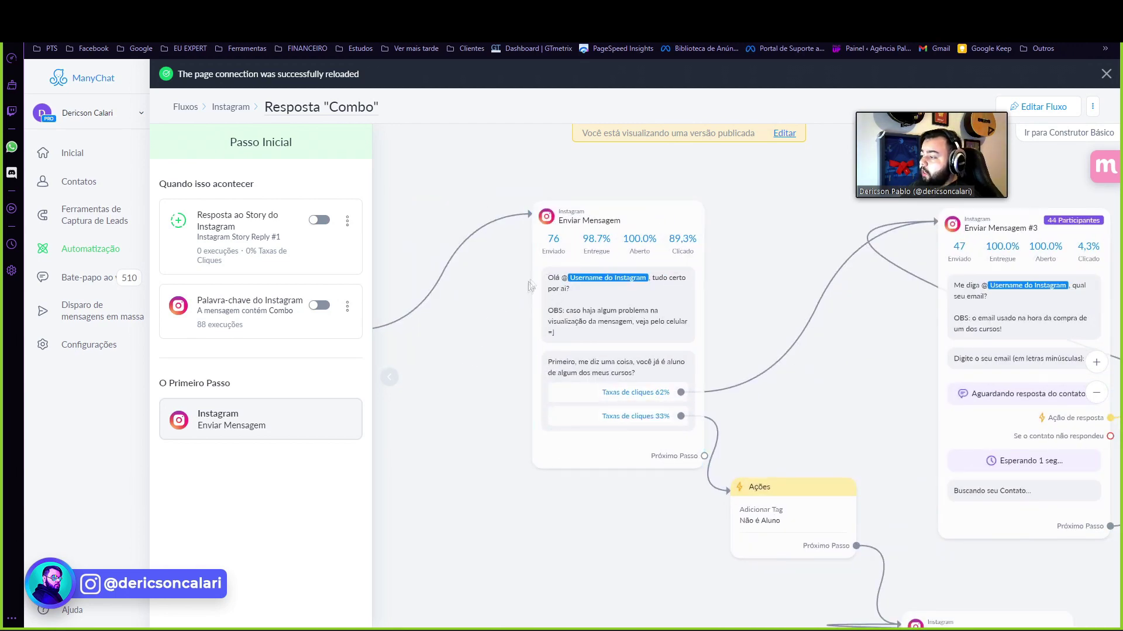
Step: Put the Resposta "Combo" flow into edit mode and open the first Enviar Mensagem step for editing
{"action": "left_click", "coordinate": [623, 295]}
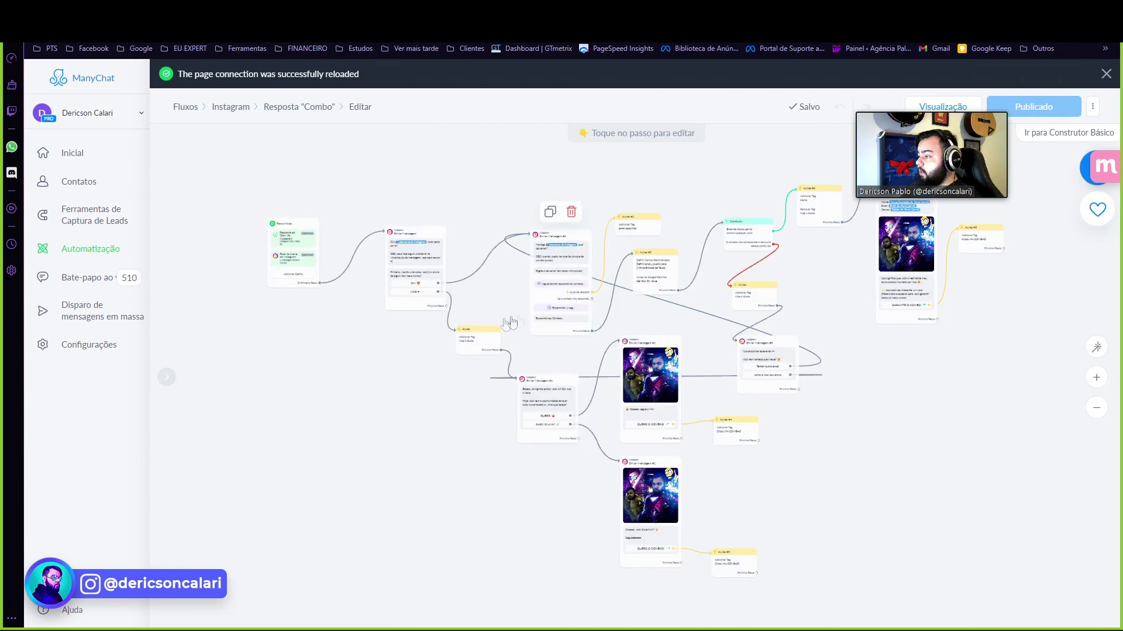
{"action": "scroll", "coordinate": [442, 248], "scroll_direction": "up", "scroll_amount": 5}
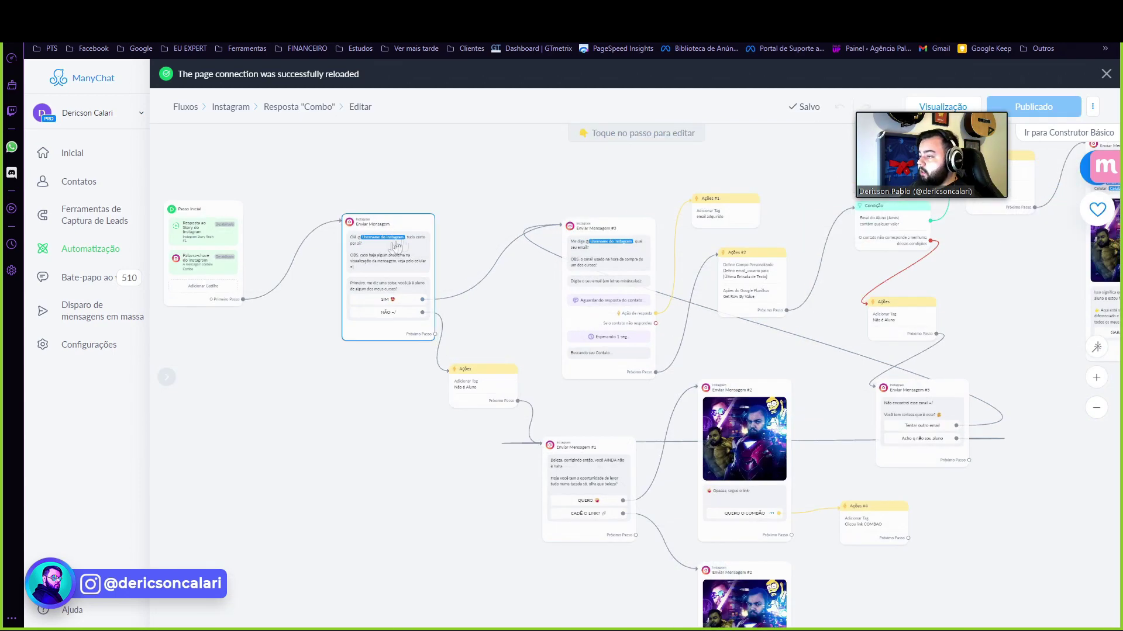
{"action": "left_click_drag", "start_coordinate": [570, 251], "coordinate": [704, 264]}
{"action": "left_click", "coordinate": [538, 263]}
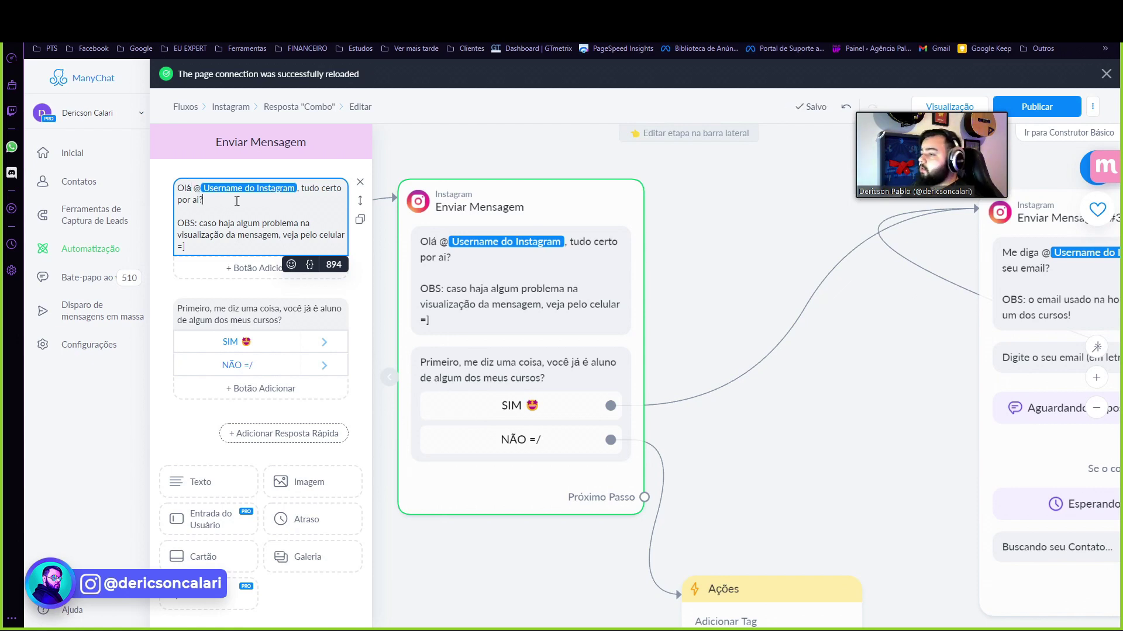
Step: Review the greeting's OBS note about viewing problems and the question about already being a course student
{"action": "left_click_drag", "start_coordinate": [229, 251], "coordinate": [167, 228]}
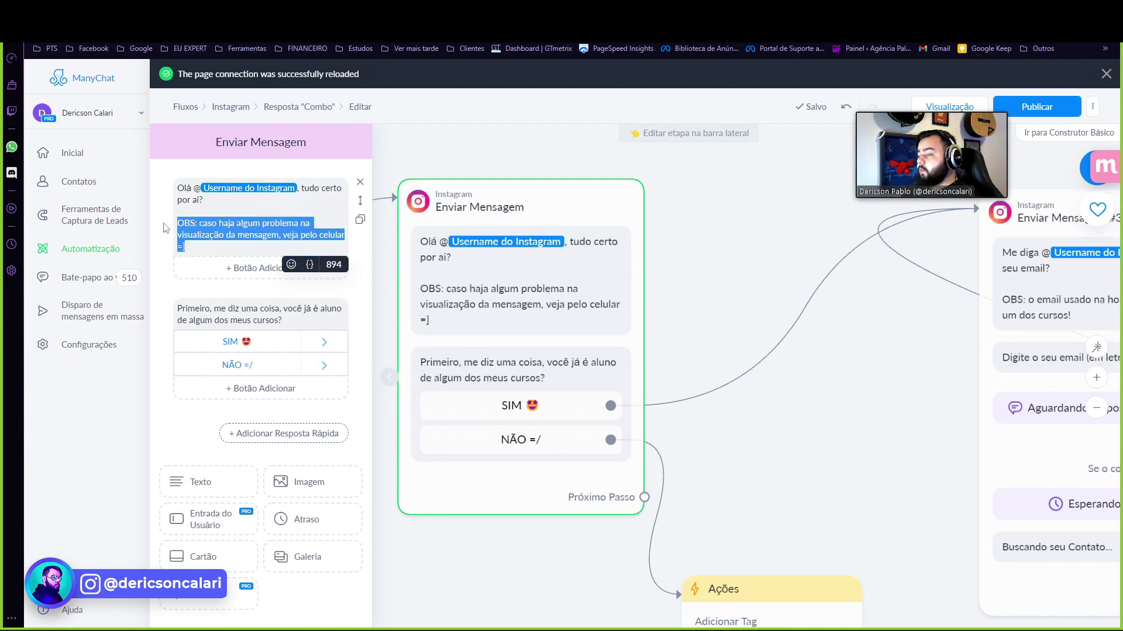
{"action": "left_click", "coordinate": [211, 227]}
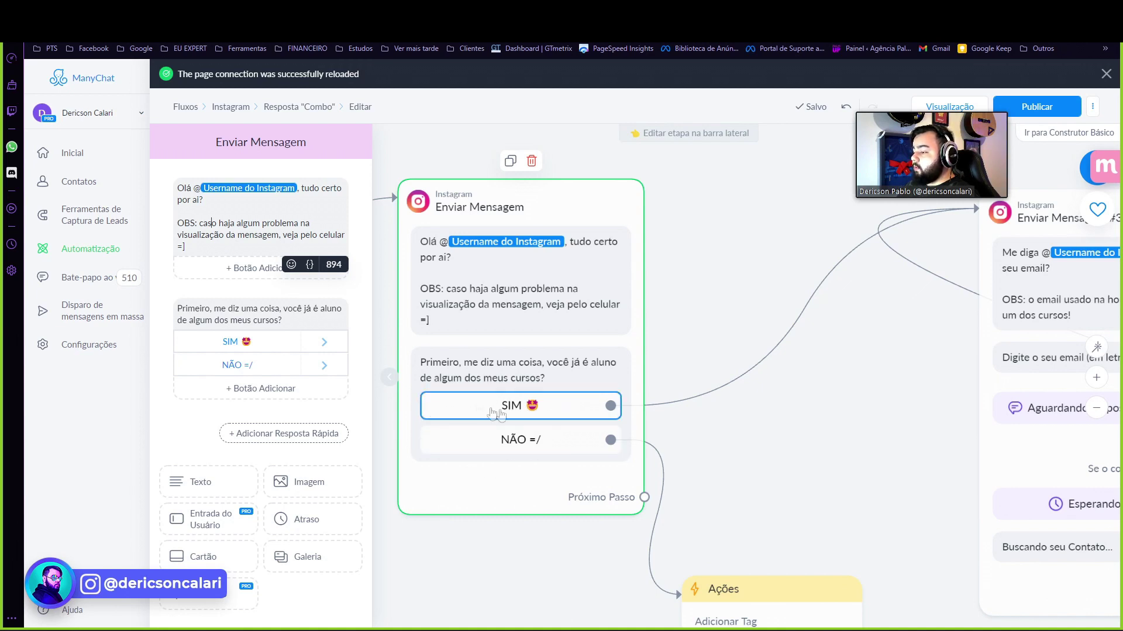
{"action": "left_click", "coordinate": [212, 223]}
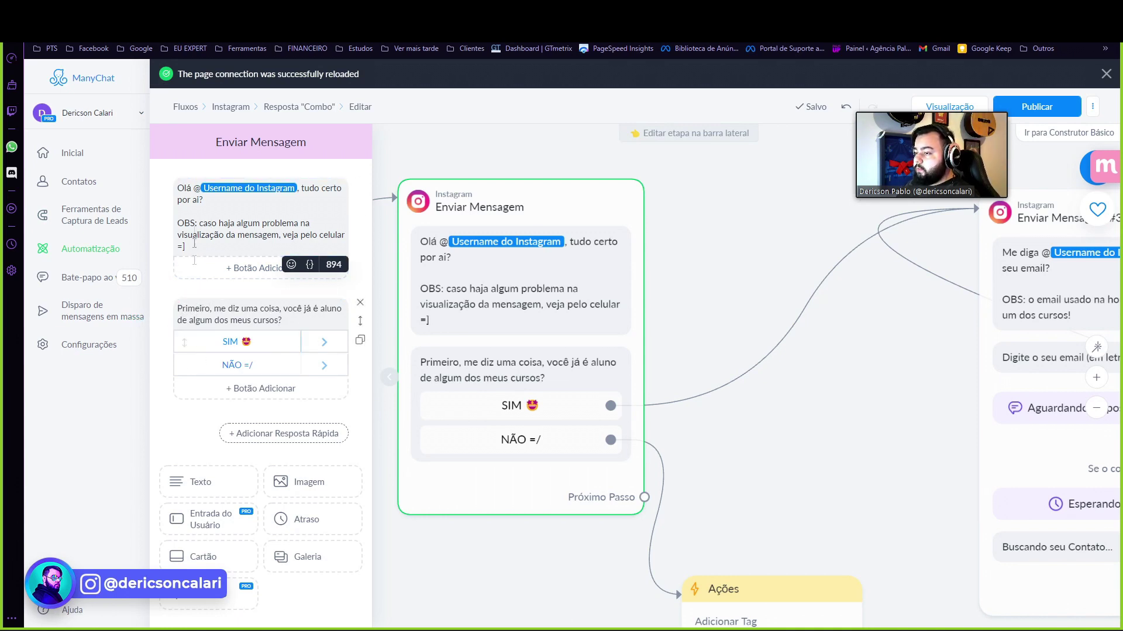
{"action": "left_click", "coordinate": [183, 303]}
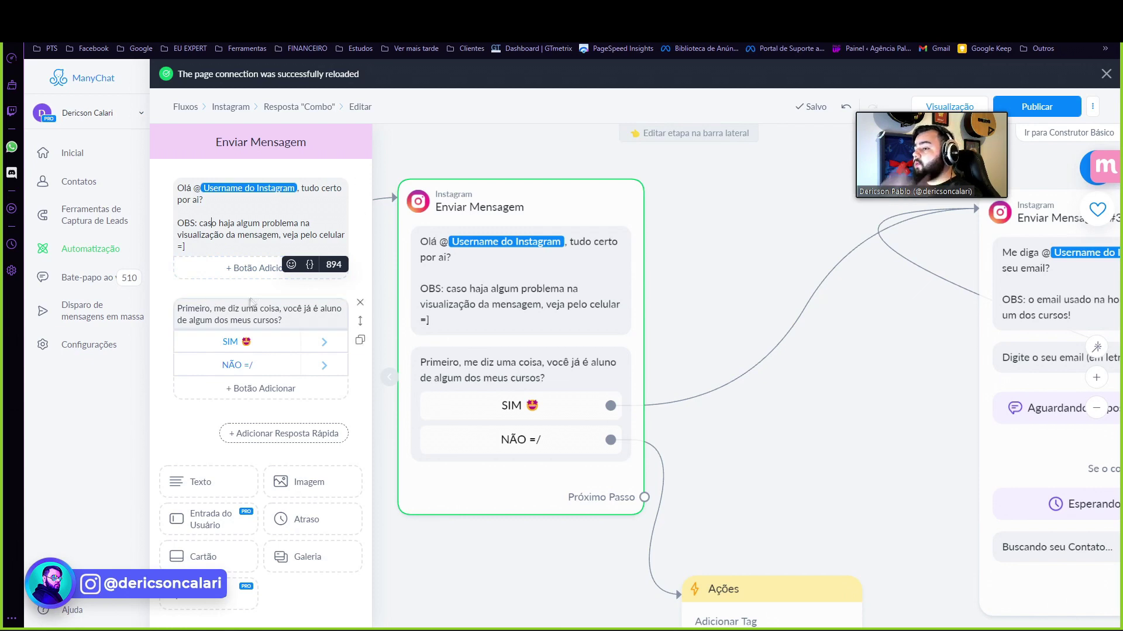
{"action": "left_click", "coordinate": [195, 306]}
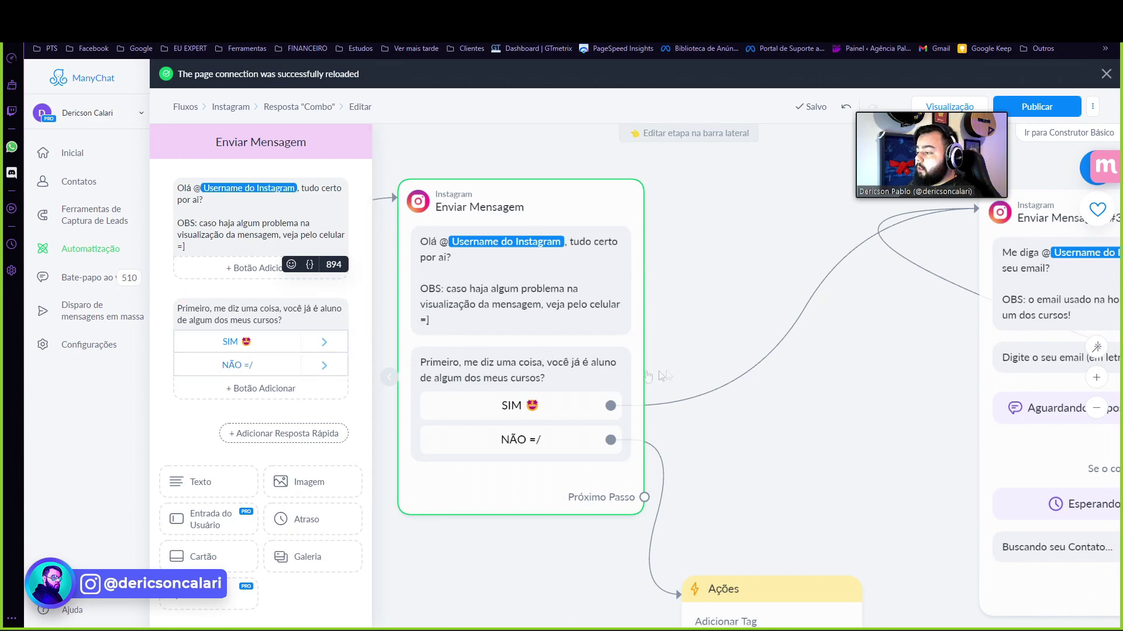
Step: Examine where the SIM and NÃO answers of the first message lead in the flow
{"action": "scroll", "coordinate": [719, 339], "scroll_direction": "down", "scroll_amount": 2}
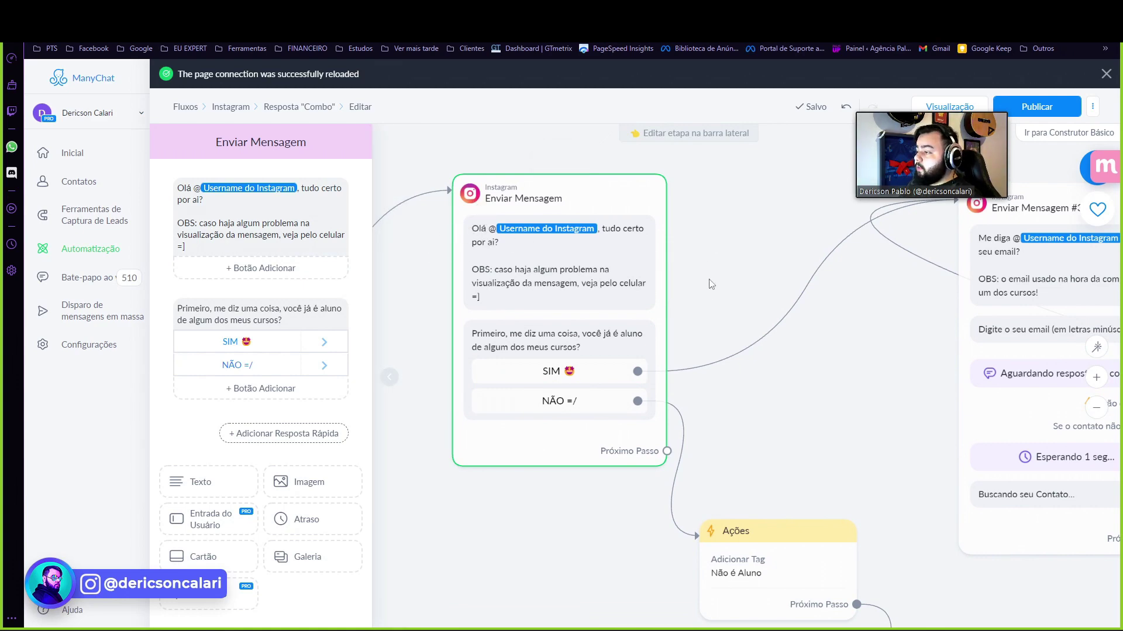
{"action": "left_click_drag", "start_coordinate": [713, 284], "coordinate": [738, 271]}
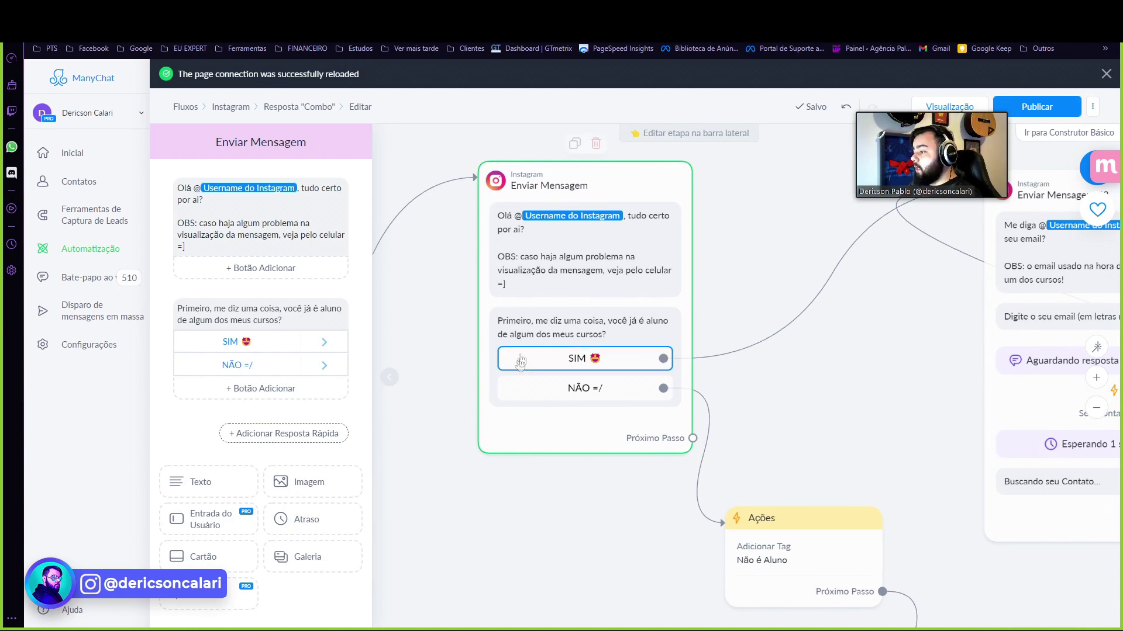
{"action": "left_click_drag", "start_coordinate": [484, 535], "coordinate": [430, 541]}
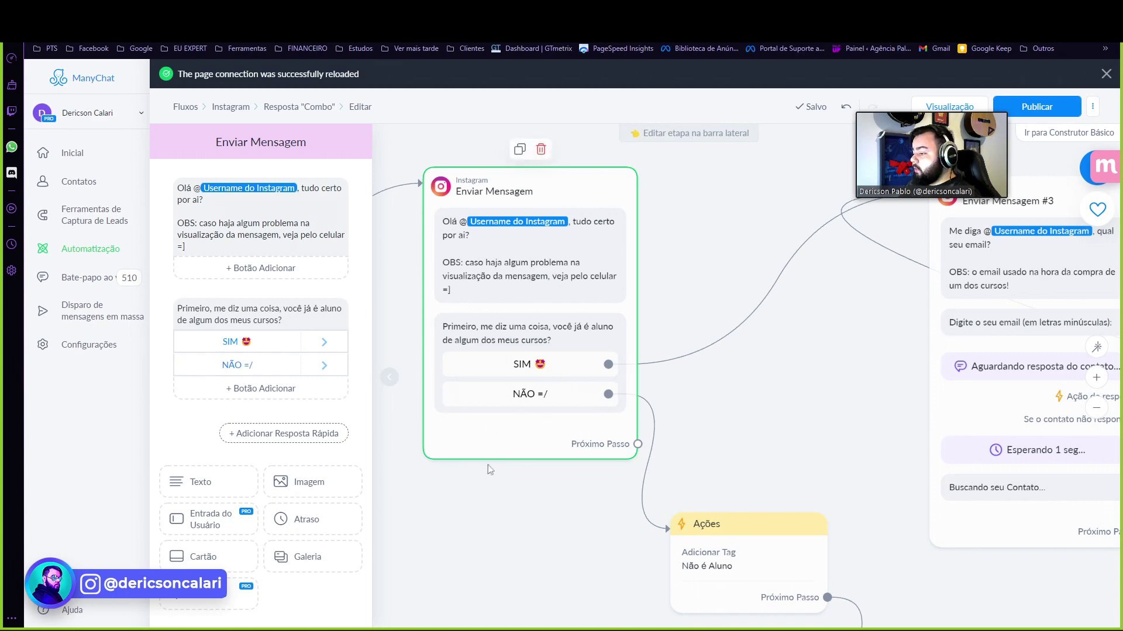
{"action": "scroll", "coordinate": [497, 474], "scroll_direction": "down", "scroll_amount": 3}
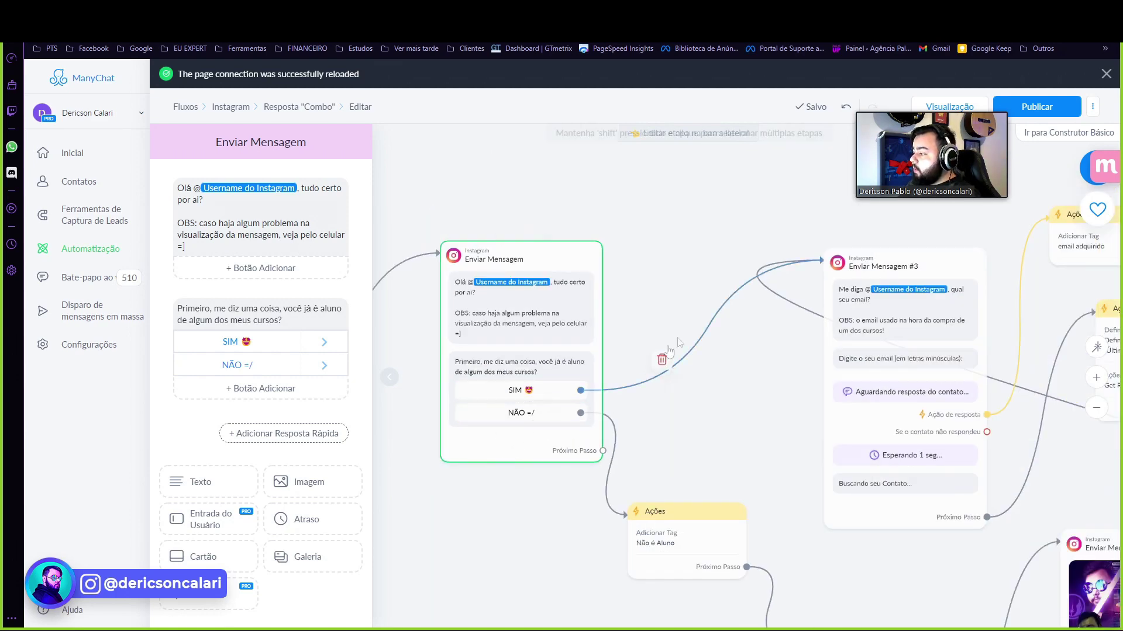
{"action": "scroll", "coordinate": [526, 455], "scroll_direction": "up", "scroll_amount": 2}
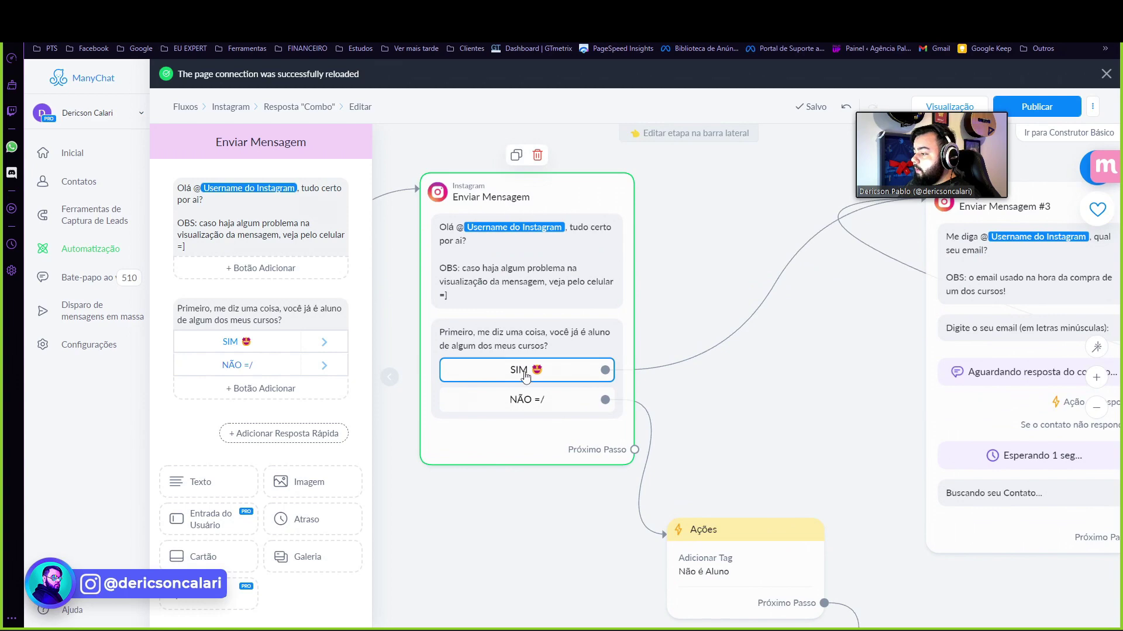
{"action": "left_click_drag", "start_coordinate": [795, 472], "coordinate": [792, 412]}
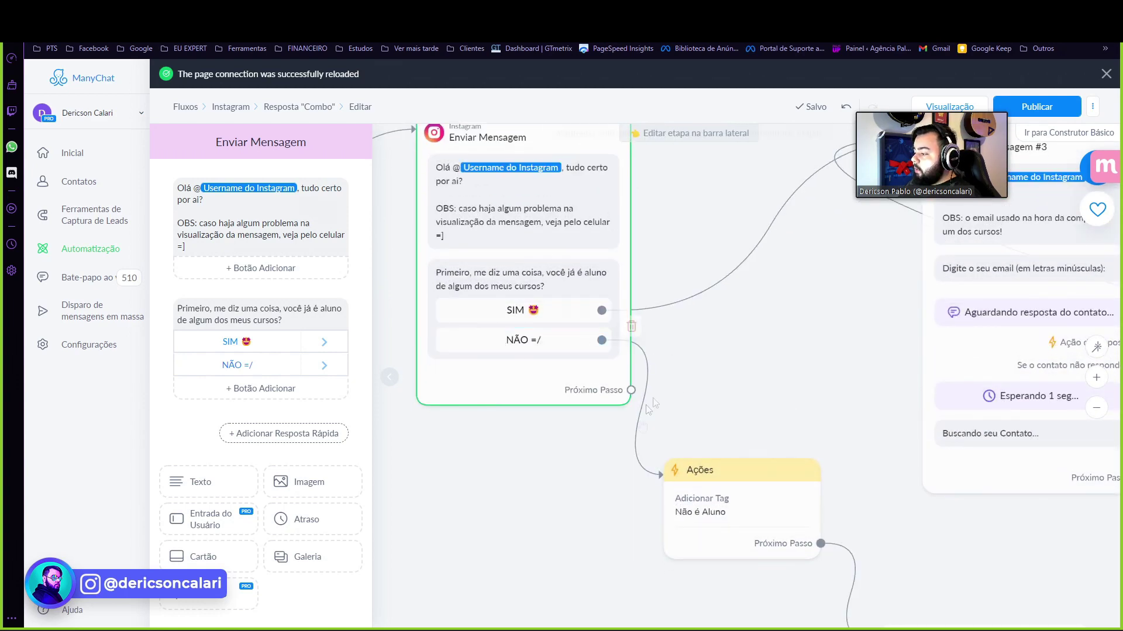
Step: Move the Enviar Mensagem #1 step lower on the canvas, farther below the Não é Aluno tag action
{"action": "scroll", "coordinate": [544, 470], "scroll_direction": "down", "scroll_amount": 2}
{"action": "left_click_drag", "start_coordinate": [547, 510], "coordinate": [527, 430]}
{"action": "left_click_drag", "start_coordinate": [785, 460], "coordinate": [747, 386]}
{"action": "left_click_drag", "start_coordinate": [825, 445], "coordinate": [823, 530]}
Step: Examine the action that adds the Não é Aluno tag and its connection to Enviar Mensagem #1
{"action": "mouse_move", "coordinate": [614, 354]}
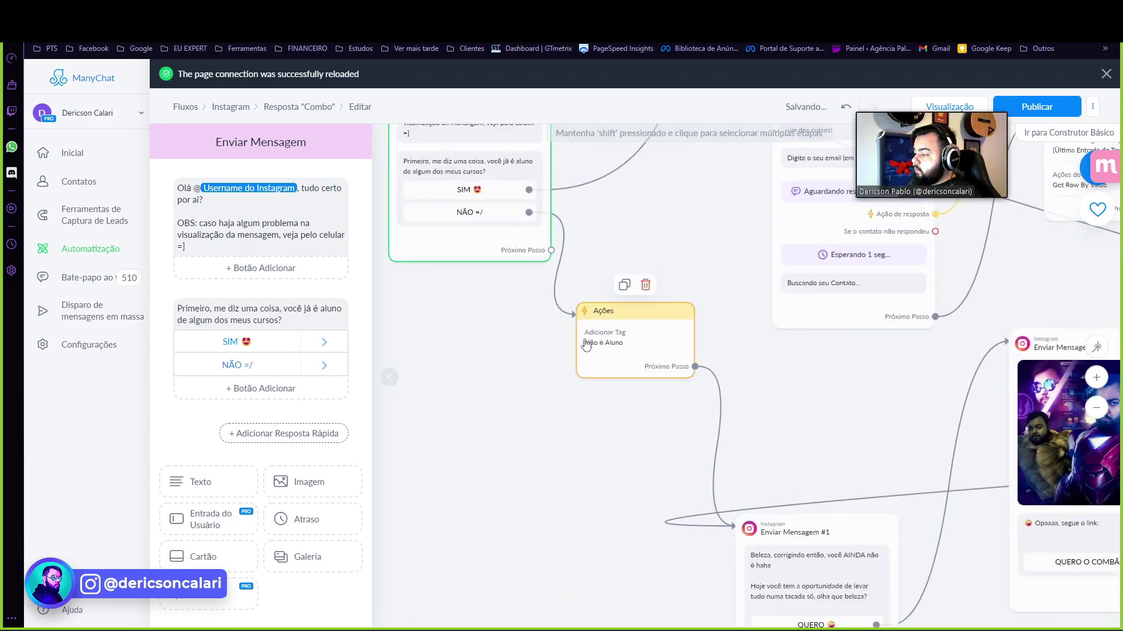
{"action": "scroll", "coordinate": [448, 328], "scroll_direction": "up", "scroll_amount": 1}
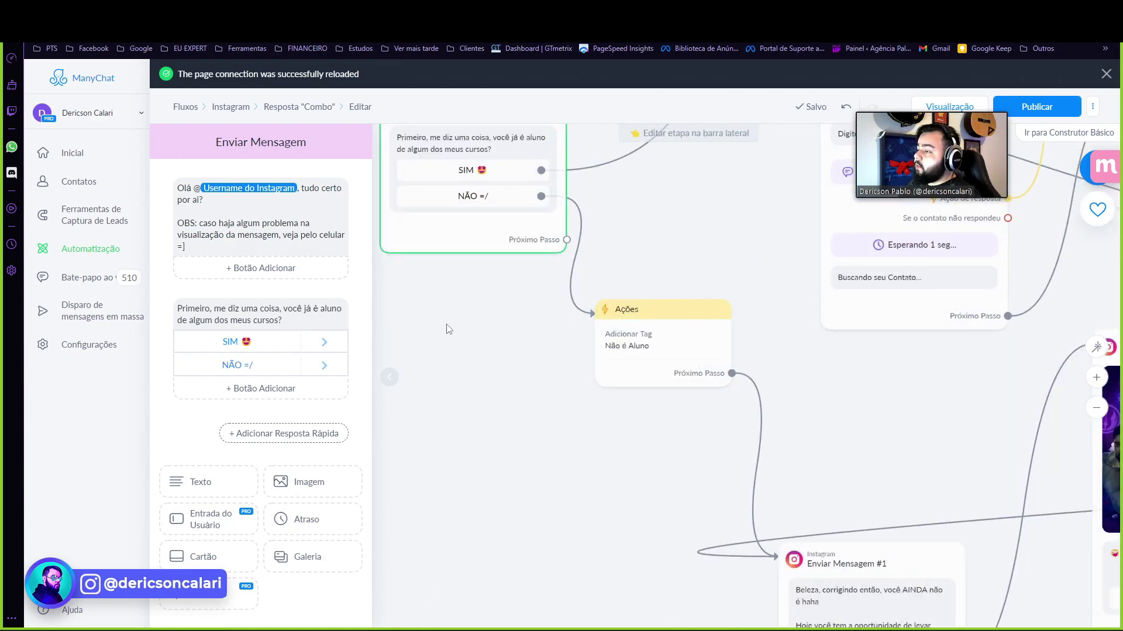
{"action": "left_click_drag", "start_coordinate": [448, 328], "coordinate": [491, 412]}
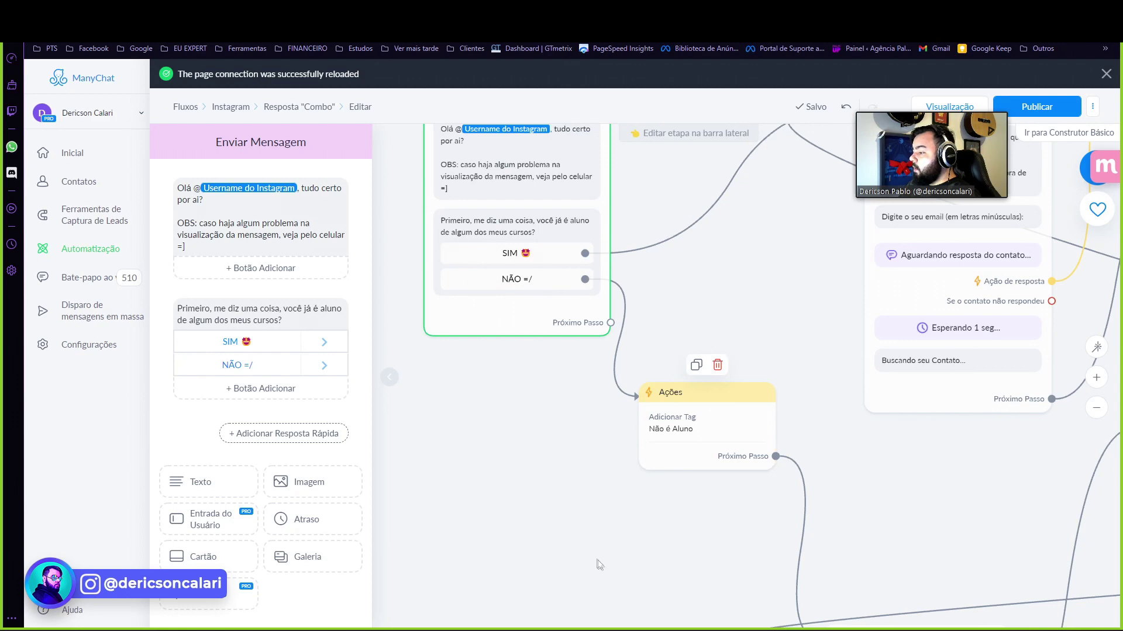
{"action": "left_click_drag", "start_coordinate": [597, 564], "coordinate": [511, 457]}
{"action": "left_click_drag", "start_coordinate": [806, 426], "coordinate": [675, 285]}
{"action": "left_click_drag", "start_coordinate": [537, 360], "coordinate": [581, 464]}
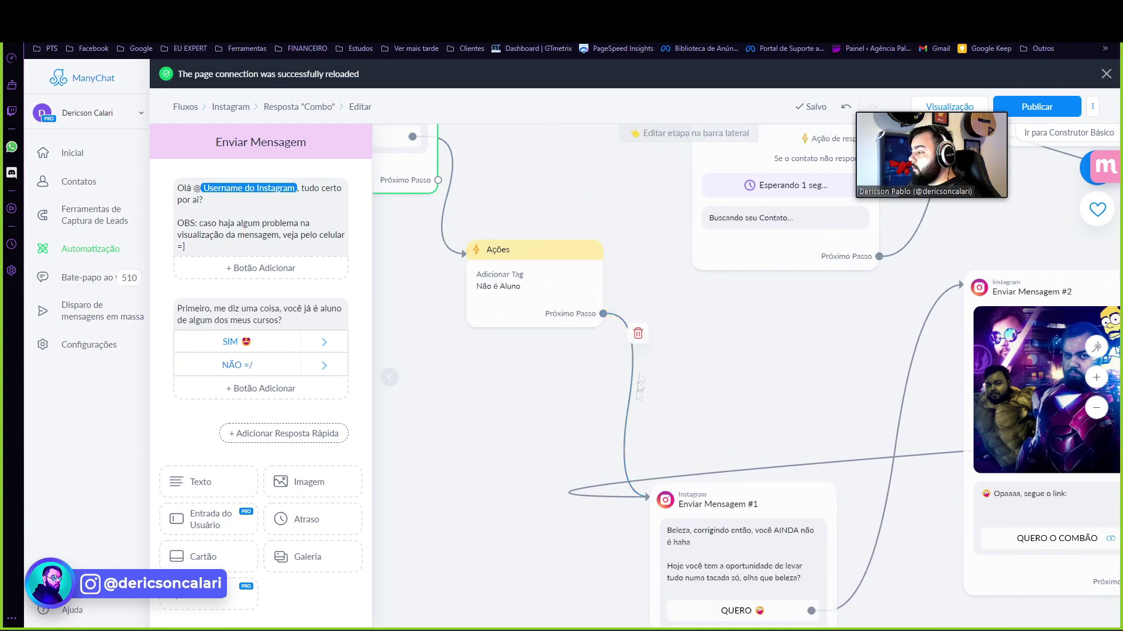
Step: Examine the text of Enviar Mensagem #1 and the paths of its QUERO and CADÊ O LINK? buttons
{"action": "scroll", "coordinate": [652, 308], "scroll_direction": "down", "scroll_amount": 3}
{"action": "scroll", "coordinate": [652, 308], "scroll_direction": "down", "scroll_amount": 2}
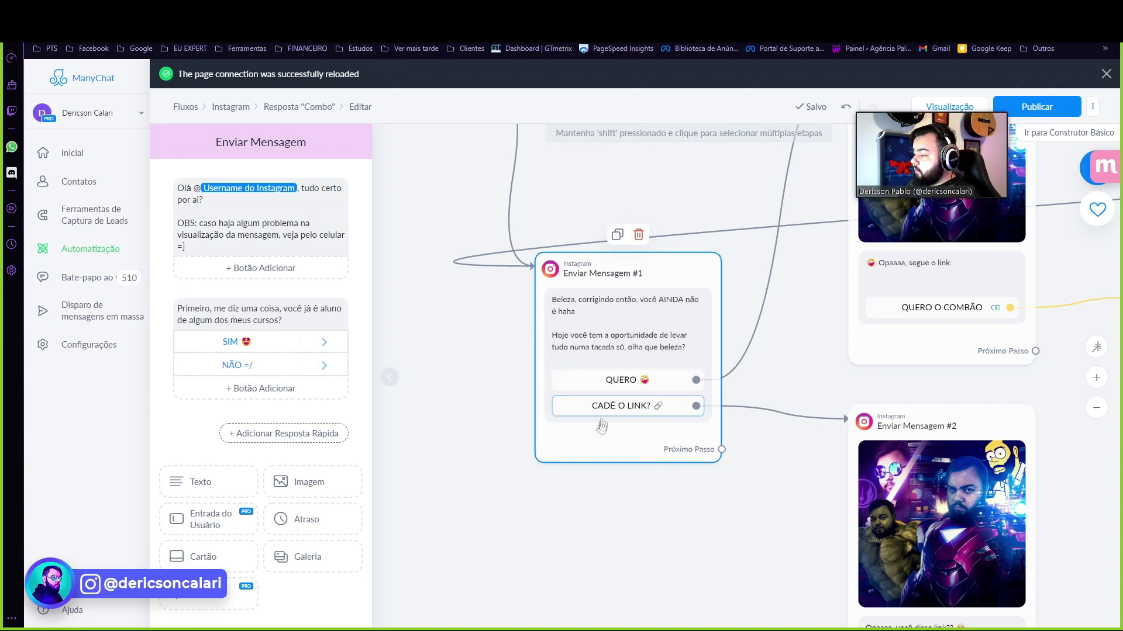
{"action": "left_click_drag", "start_coordinate": [807, 339], "coordinate": [748, 409]}
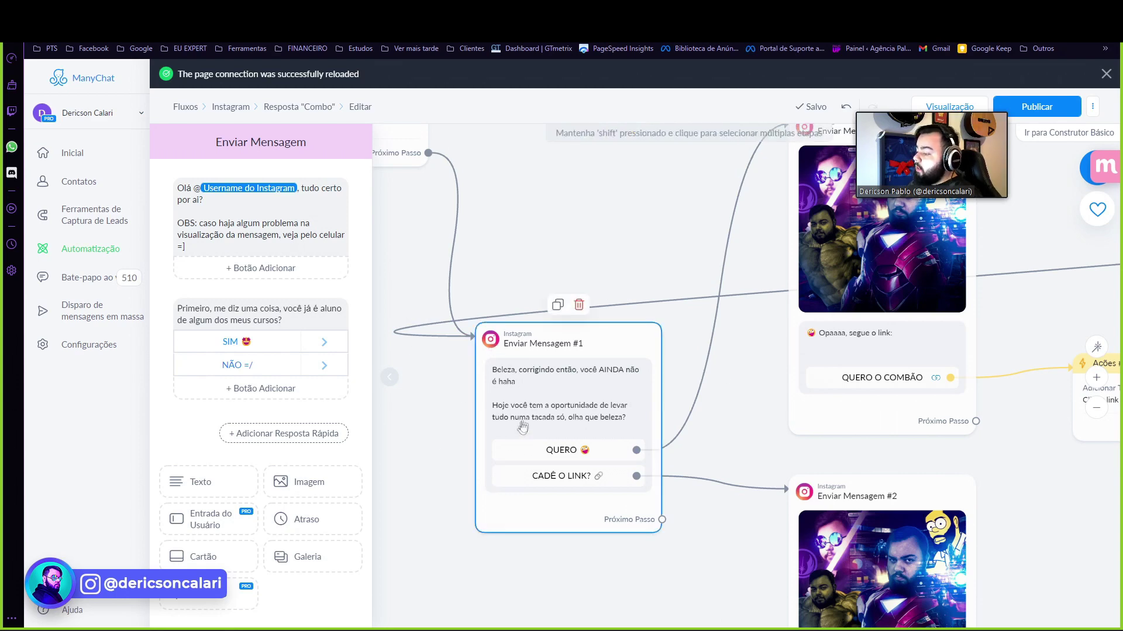
{"action": "left_click_drag", "start_coordinate": [772, 424], "coordinate": [764, 378]}
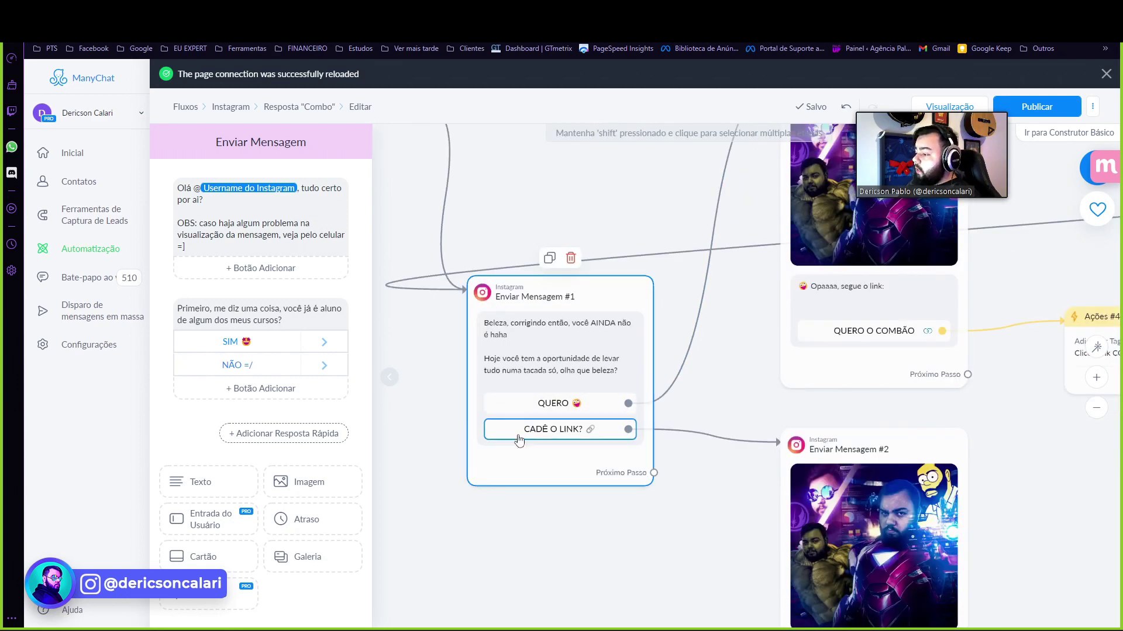
{"action": "left_click_drag", "start_coordinate": [655, 378], "coordinate": [636, 401]}
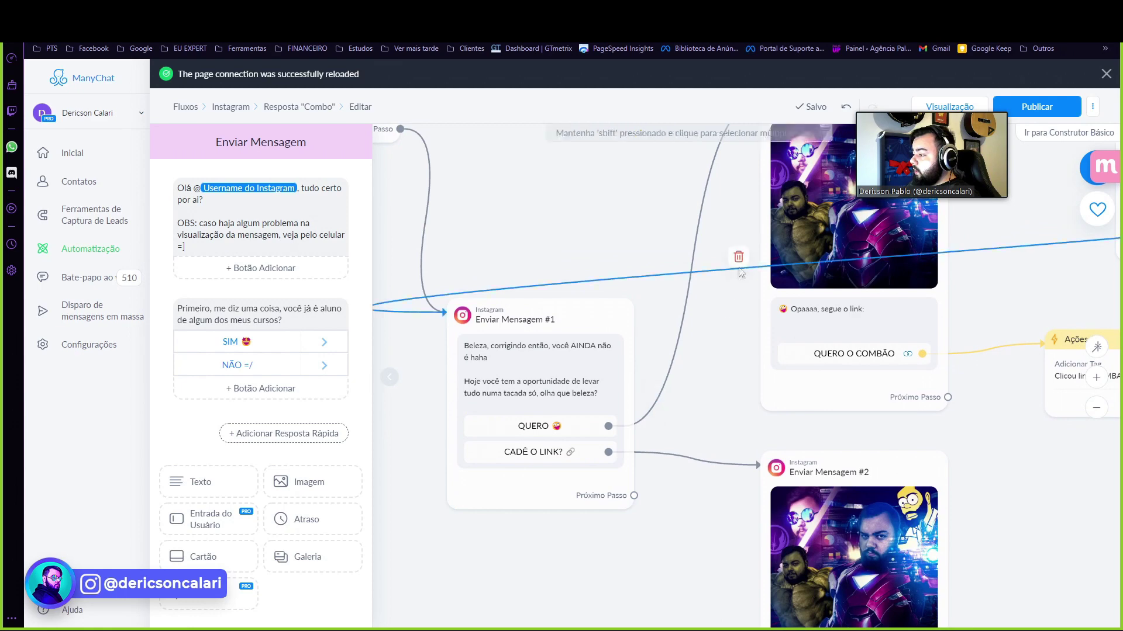
Step: Inspect the upper Enviar Mensagem #2 and its Ações #4 tag action, and open the QUERO O COMBÃO button's settings
{"action": "left_click_drag", "start_coordinate": [739, 340], "coordinate": [620, 431]}
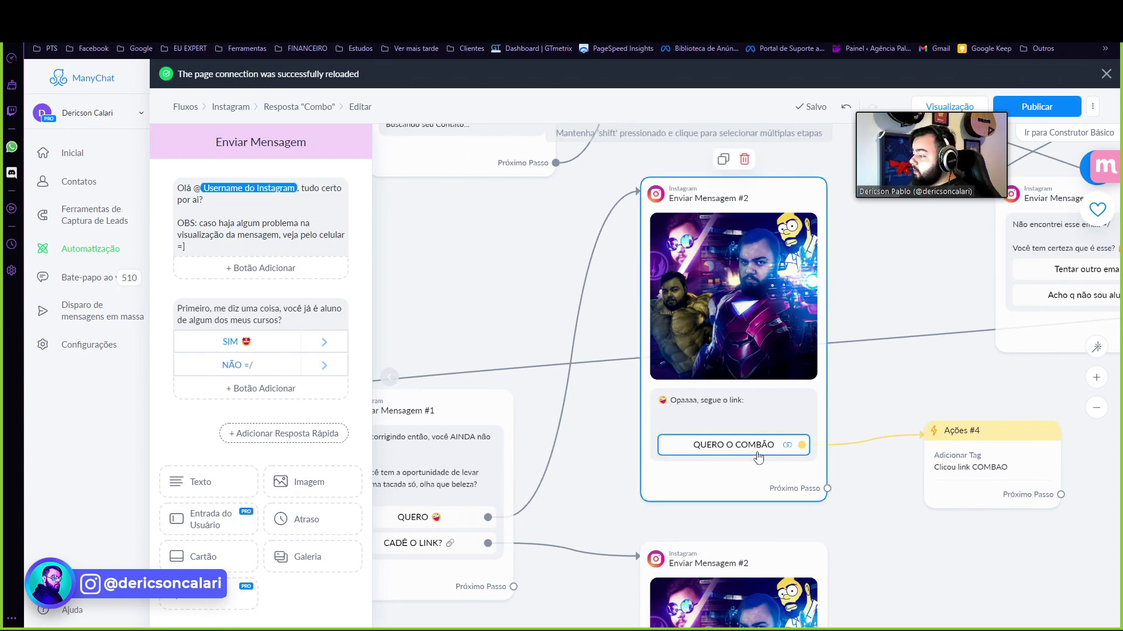
{"action": "left_click_drag", "start_coordinate": [739, 453], "coordinate": [687, 355]}
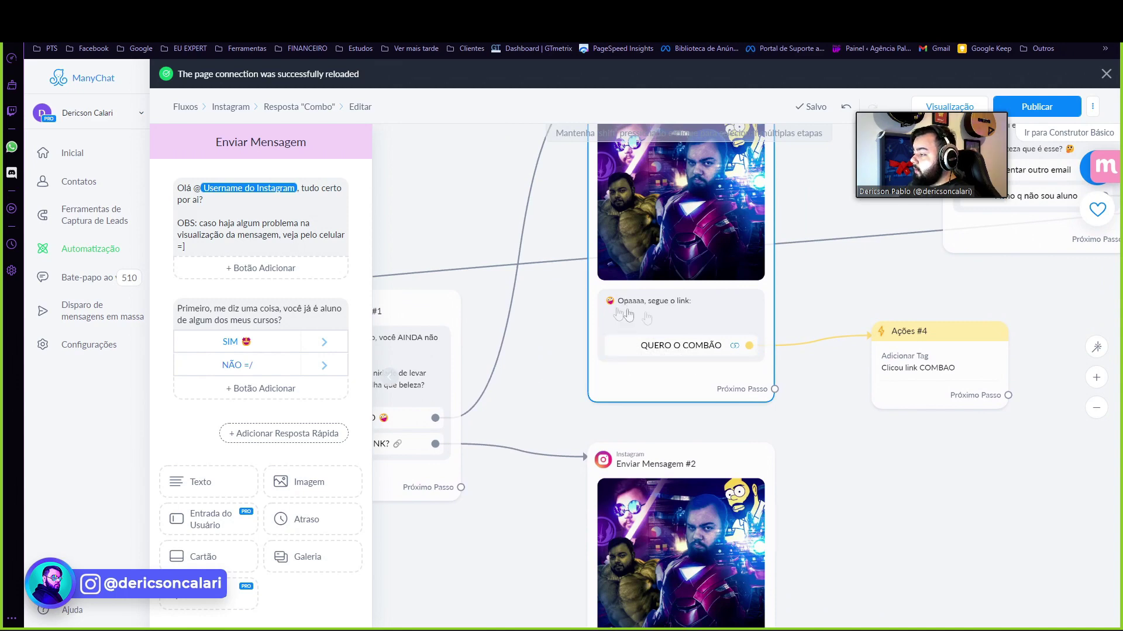
{"action": "left_click_drag", "start_coordinate": [709, 362], "coordinate": [743, 367]}
{"action": "left_click", "coordinate": [924, 374]}
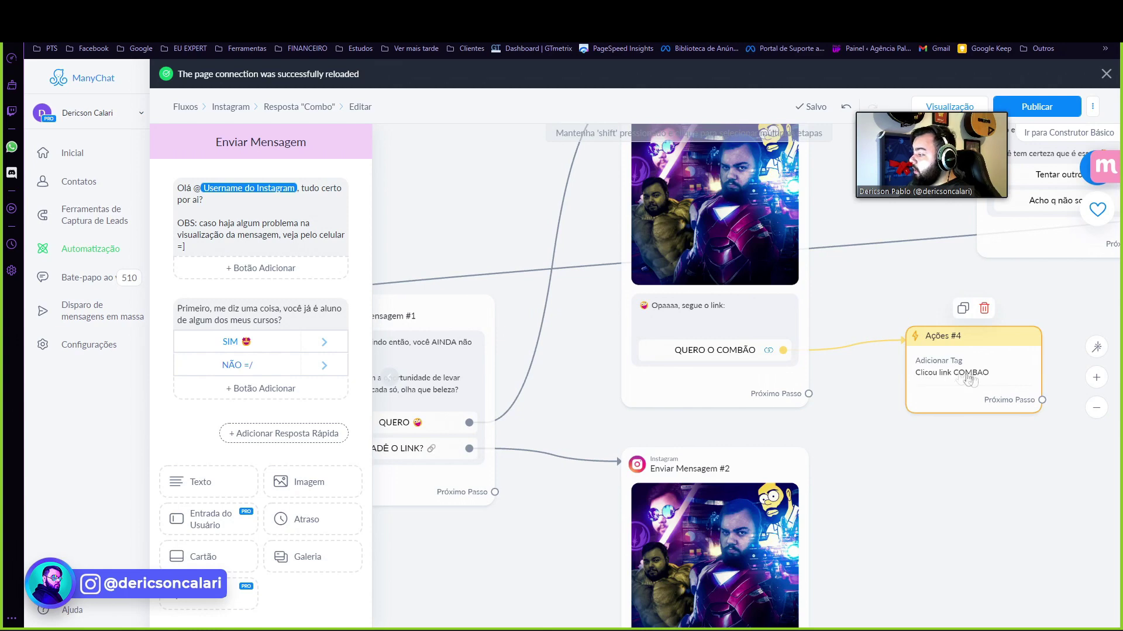
{"action": "left_click_drag", "start_coordinate": [704, 339], "coordinate": [573, 370]}
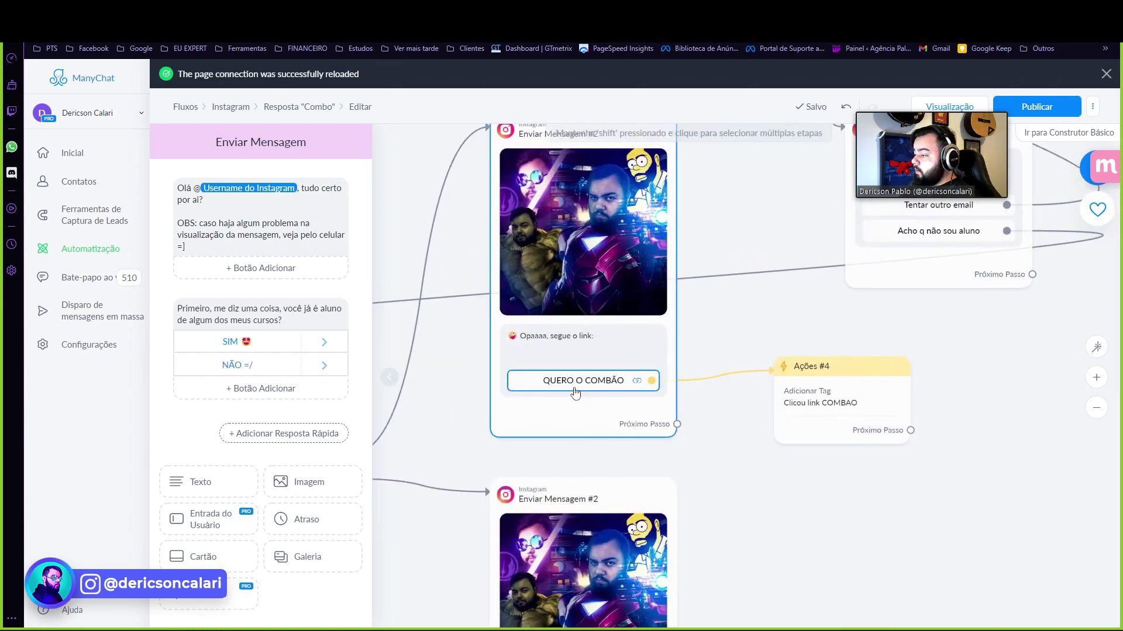
{"action": "left_click", "coordinate": [522, 392]}
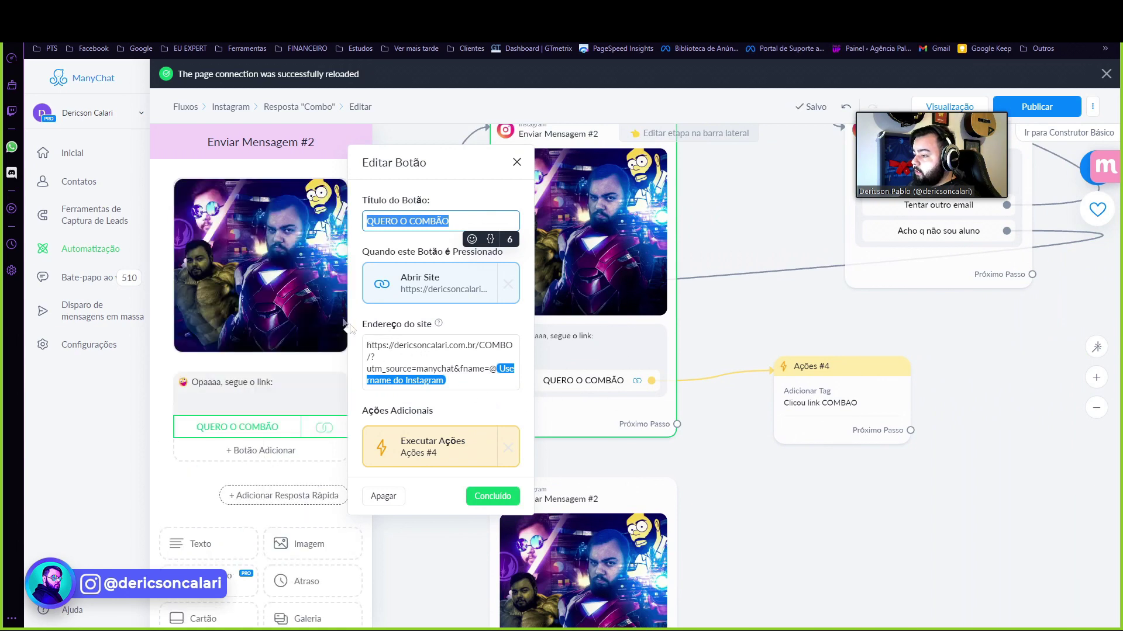
Step: Examine the website address of the QUERO O COMBÃO button, including its utm_source=manychat and fname parameters
{"action": "left_click", "coordinate": [370, 348]}
{"action": "left_click_drag", "start_coordinate": [368, 345], "coordinate": [480, 351]}
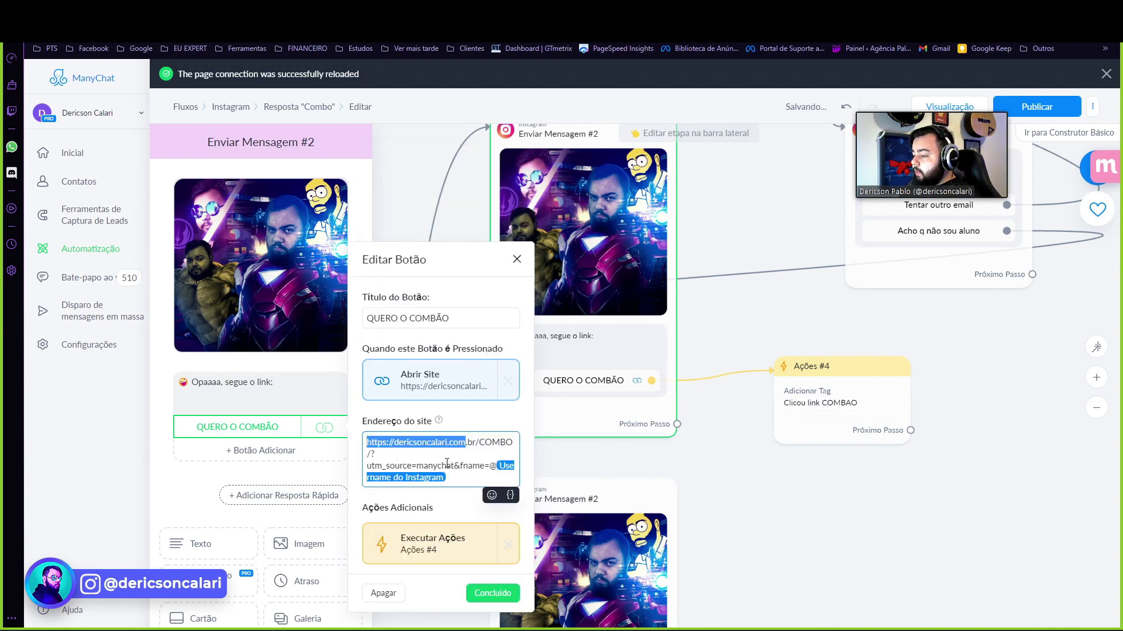
{"action": "left_click_drag", "start_coordinate": [367, 466], "coordinate": [452, 469]}
{"action": "left_click", "coordinate": [452, 468]}
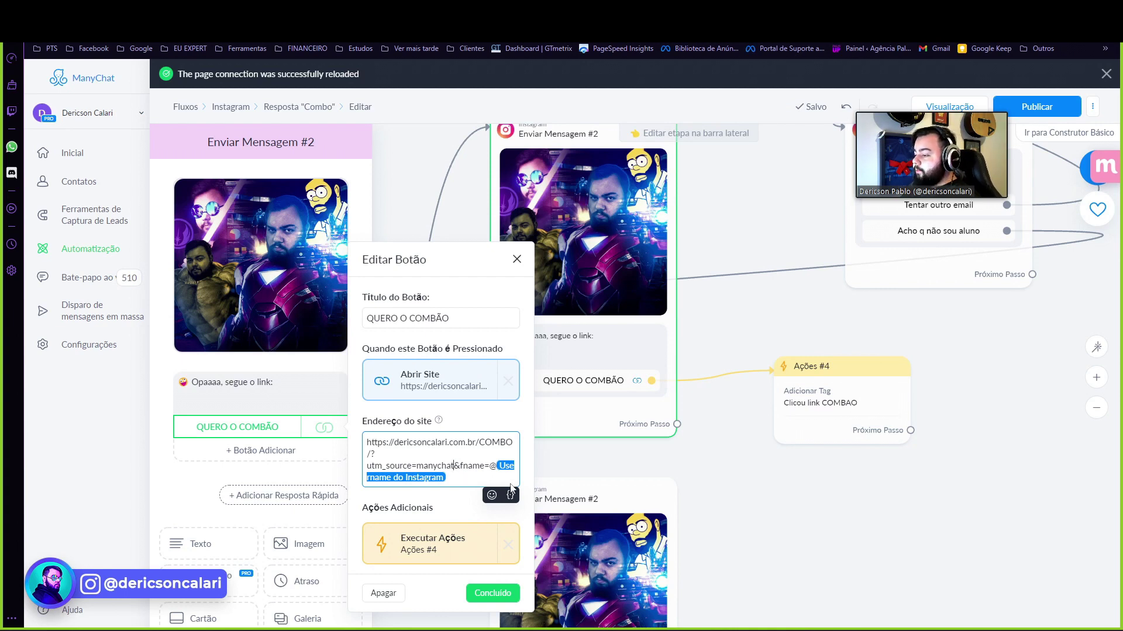
{"action": "left_click_drag", "start_coordinate": [461, 465], "coordinate": [485, 465]}
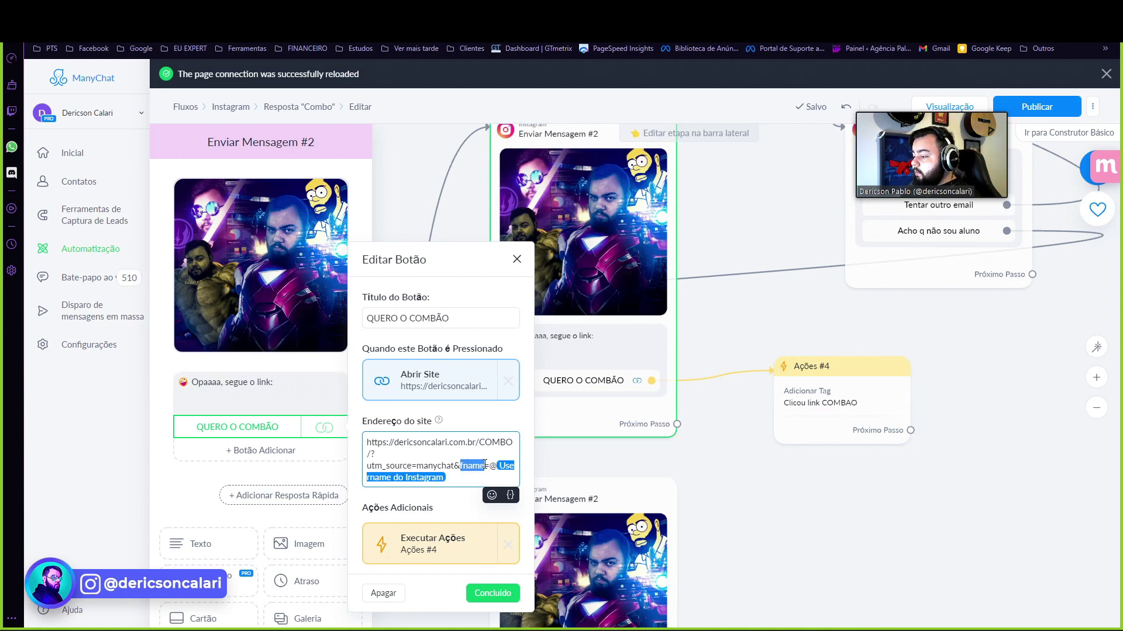
{"action": "left_click", "coordinate": [487, 466]}
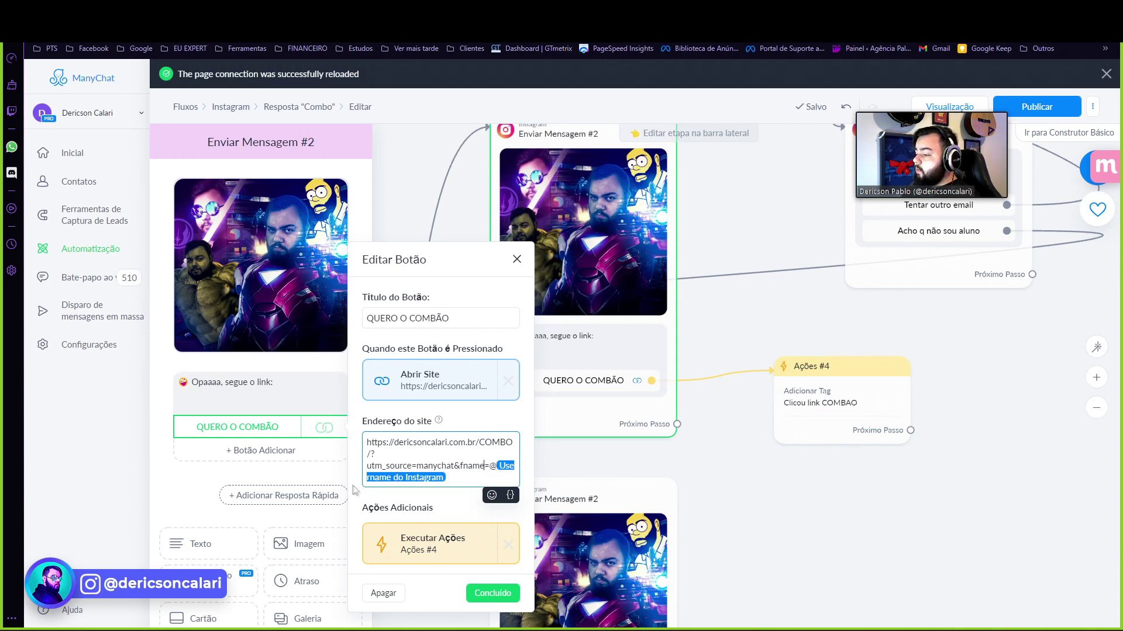
Step: Switch to the COMBO sales page and compare the fname parameter in its address with the personalized username heading
{"action": "key", "text": "ctrl+a"}
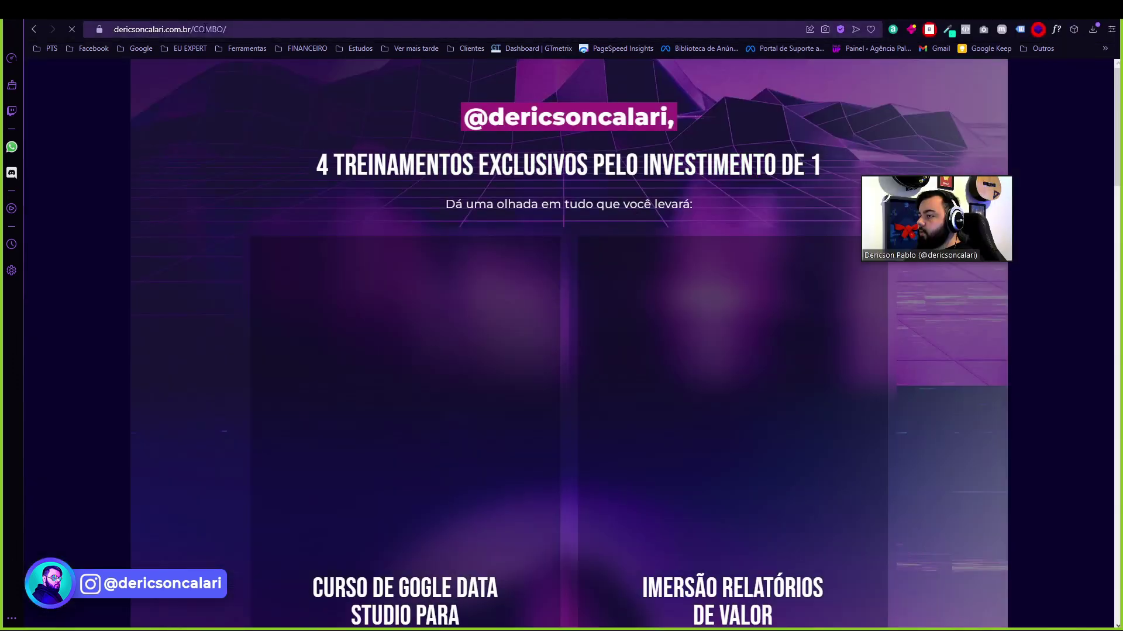
{"action": "left_click", "coordinate": [264, 30]}
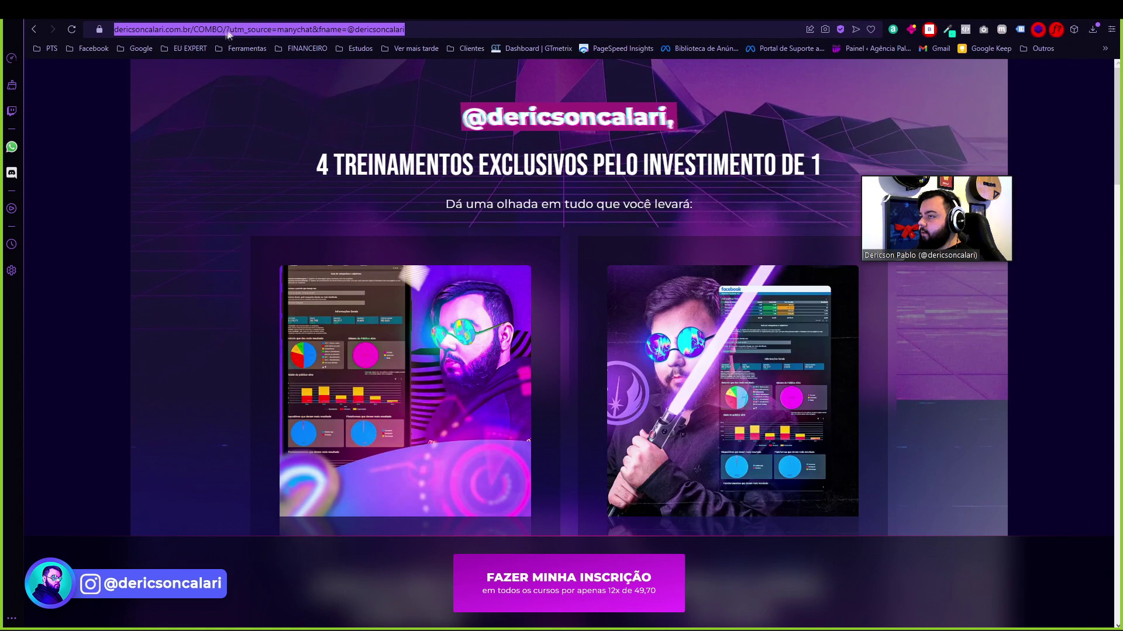
{"action": "left_click", "coordinate": [261, 29]}
{"action": "left_click_drag", "start_coordinate": [312, 29], "coordinate": [436, 31]}
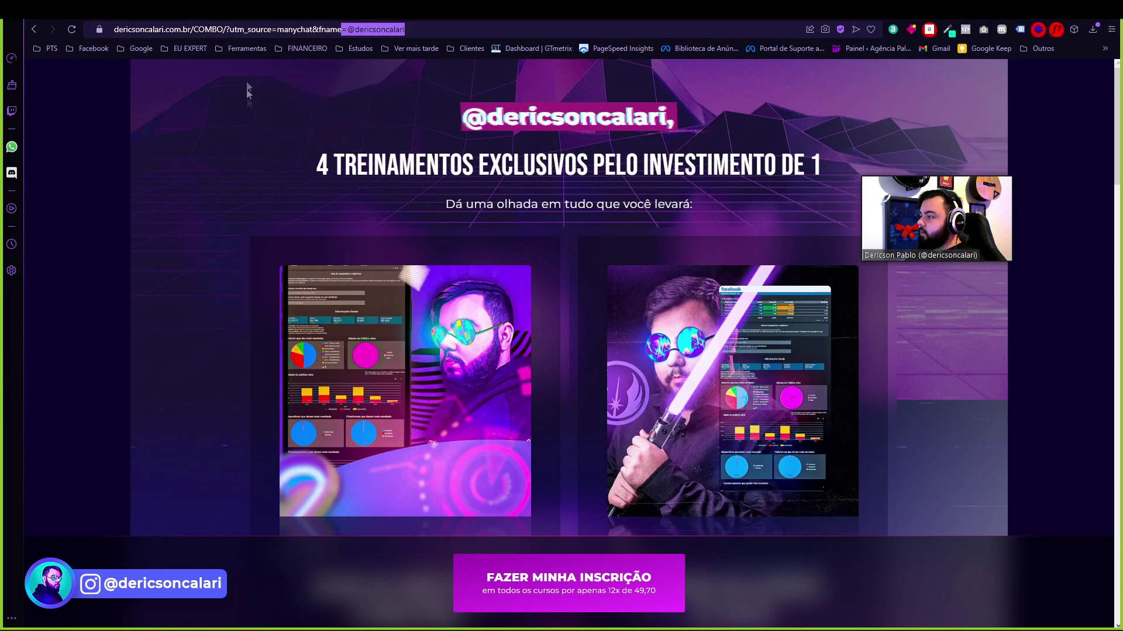
{"action": "left_click", "coordinate": [355, 29]}
{"action": "left_click_drag", "start_coordinate": [707, 130], "coordinate": [697, 130]}
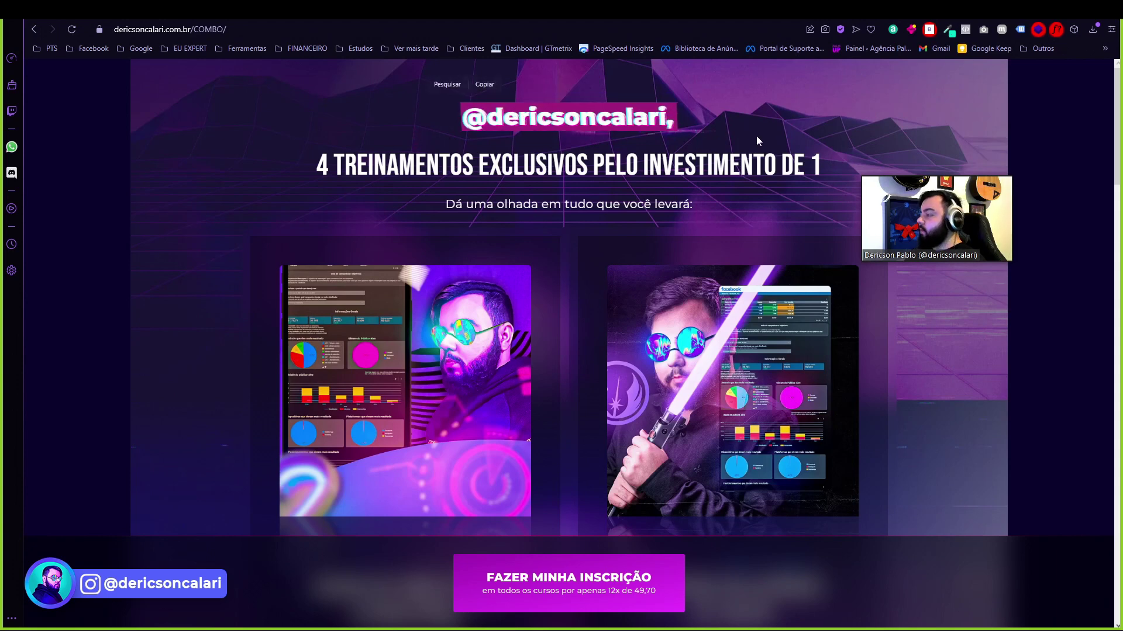
{"action": "left_click_drag", "start_coordinate": [752, 136], "coordinate": [454, 121]}
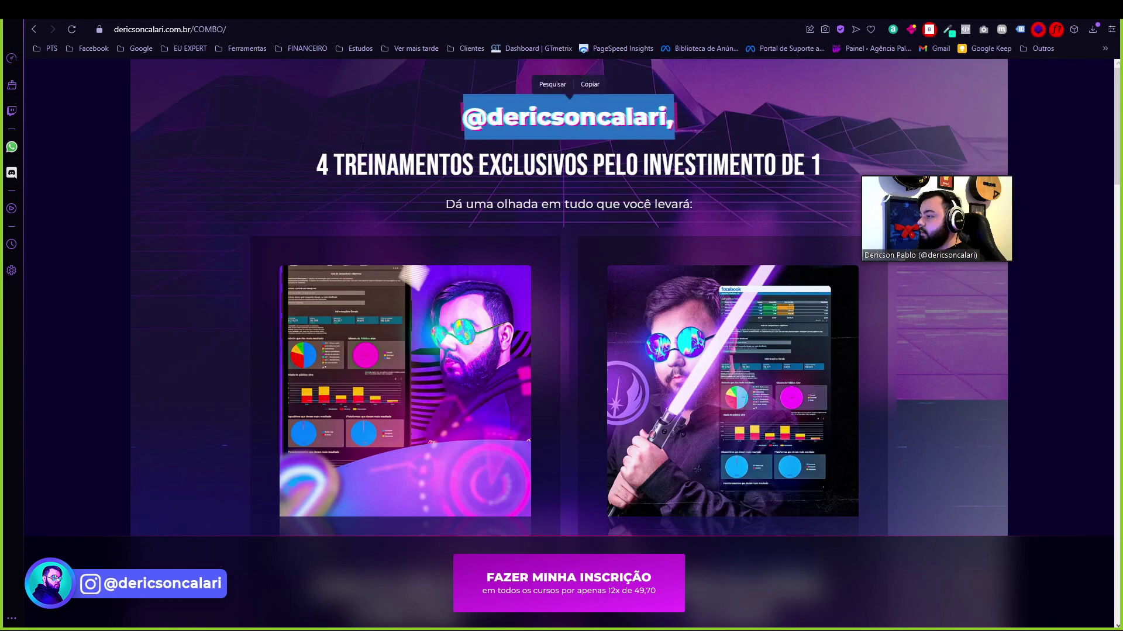
Step: Look through the COMBO sales page and check where the offer text above the price uses the visitor's username
{"action": "scroll", "coordinate": [268, 202], "scroll_direction": "down", "scroll_amount": 1}
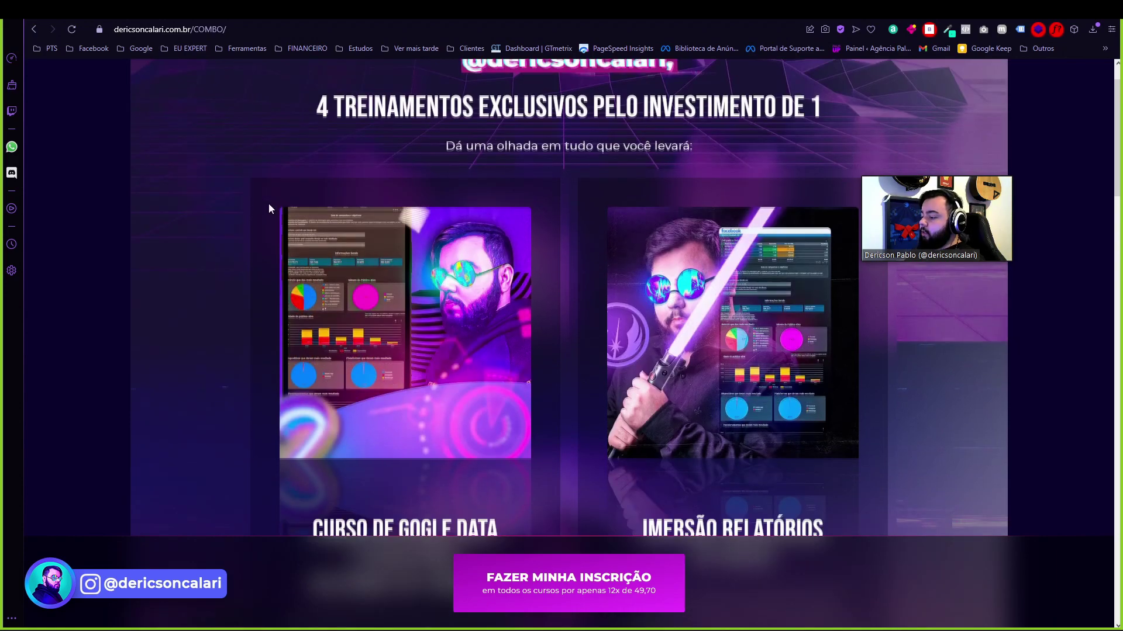
{"action": "scroll", "coordinate": [452, 133], "scroll_direction": "up", "scroll_amount": 1}
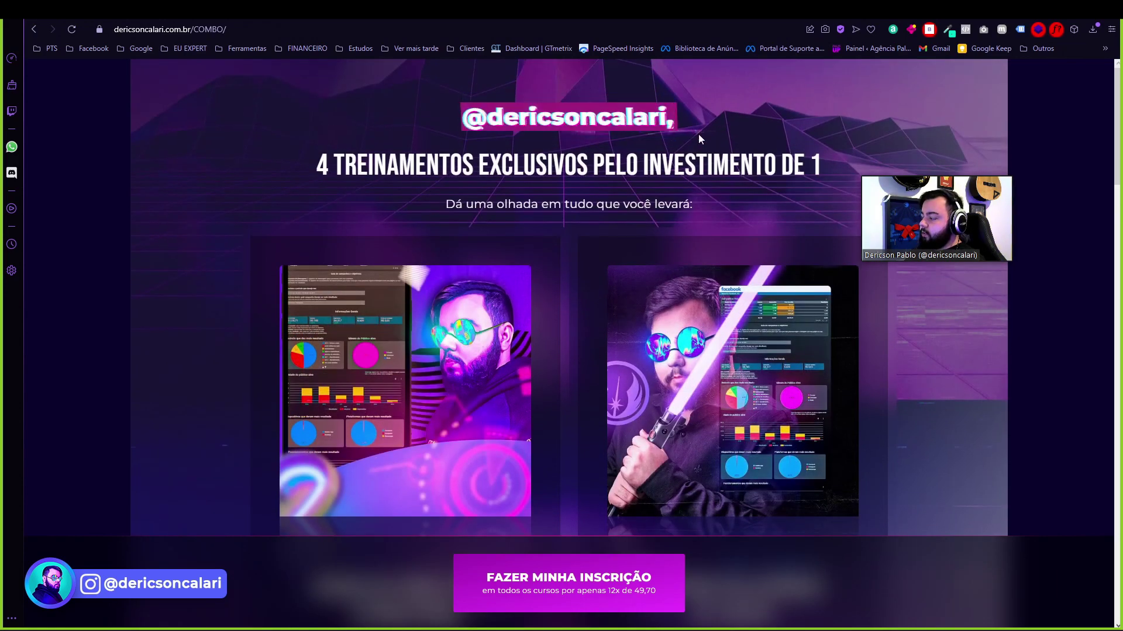
{"action": "scroll", "coordinate": [194, 316], "scroll_direction": "down", "scroll_amount": 10}
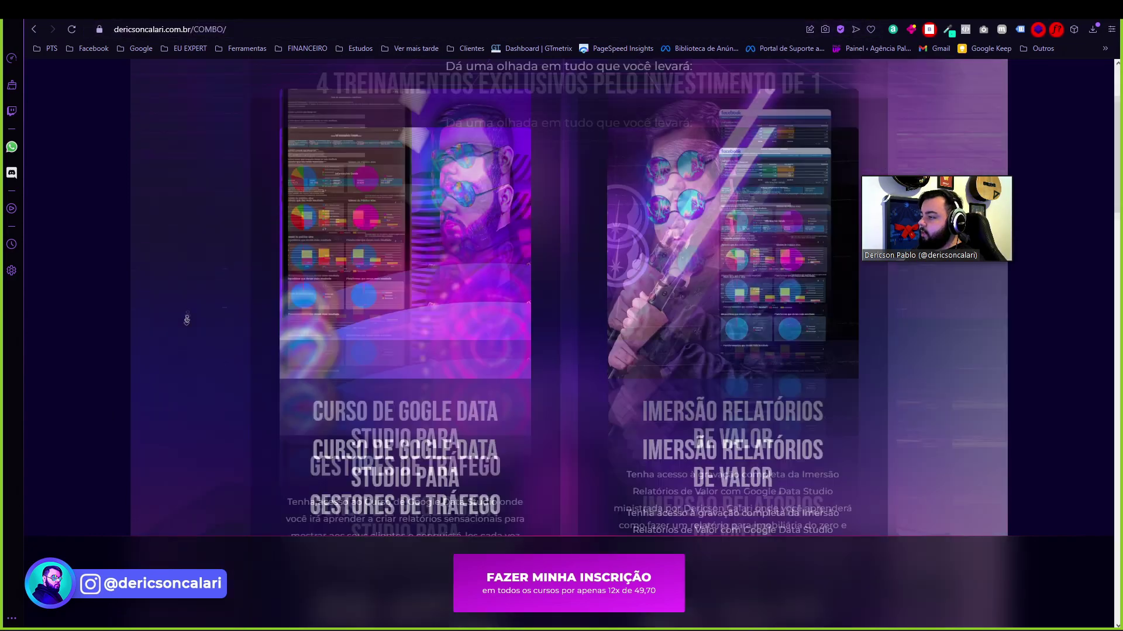
{"action": "scroll", "coordinate": [199, 299], "scroll_direction": "down", "scroll_amount": 10}
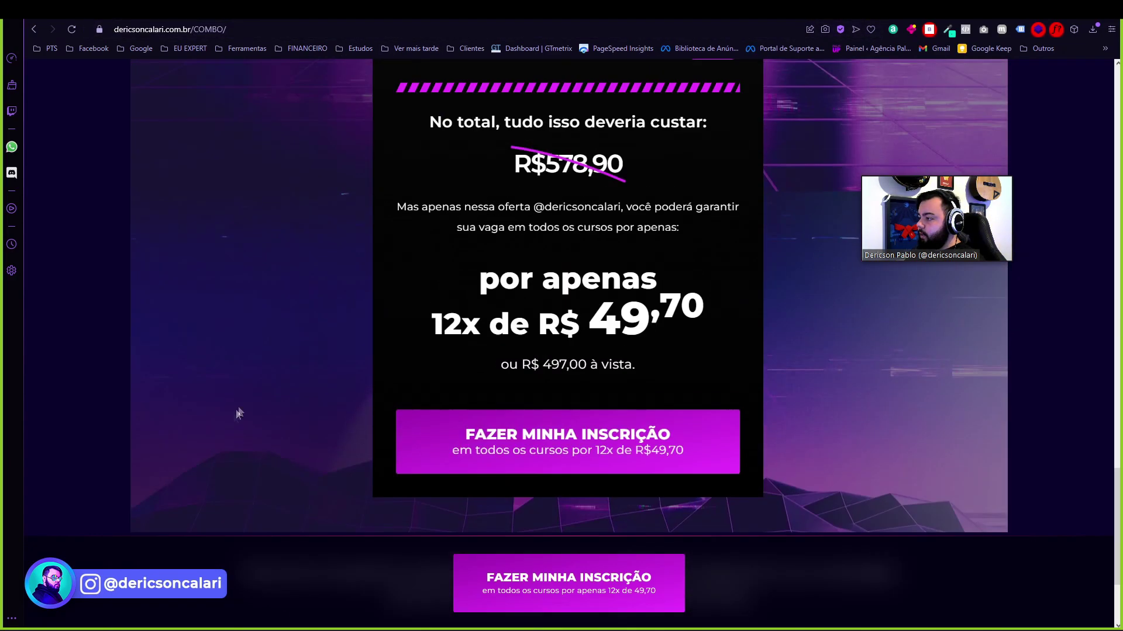
{"action": "scroll", "coordinate": [394, 273], "scroll_direction": "up", "scroll_amount": 1}
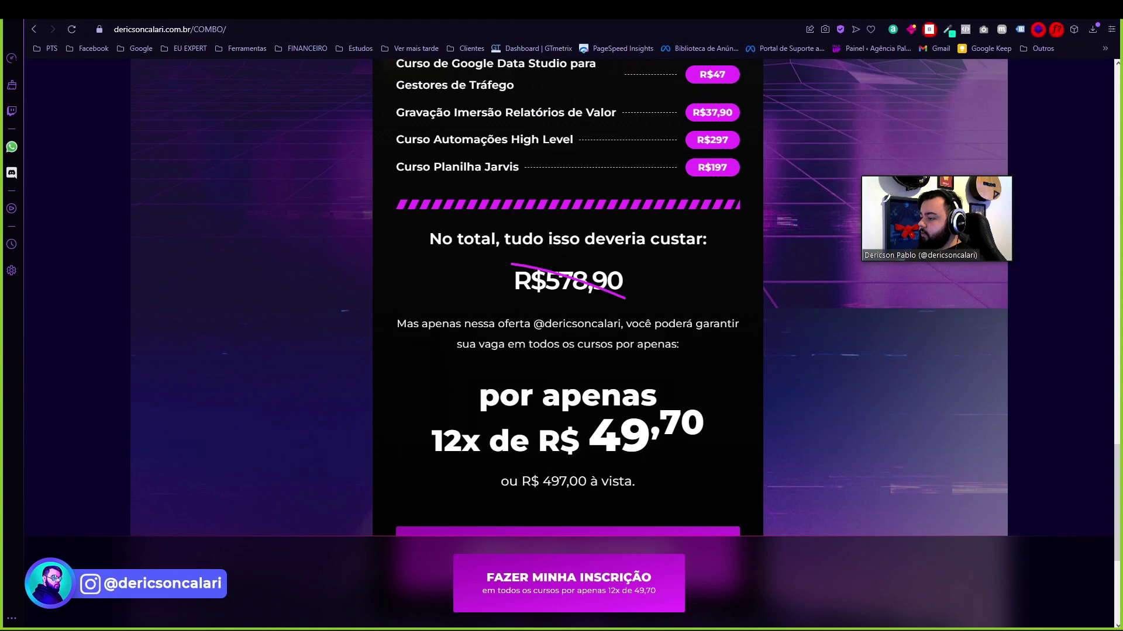
{"action": "left_click_drag", "start_coordinate": [533, 323], "coordinate": [621, 323]}
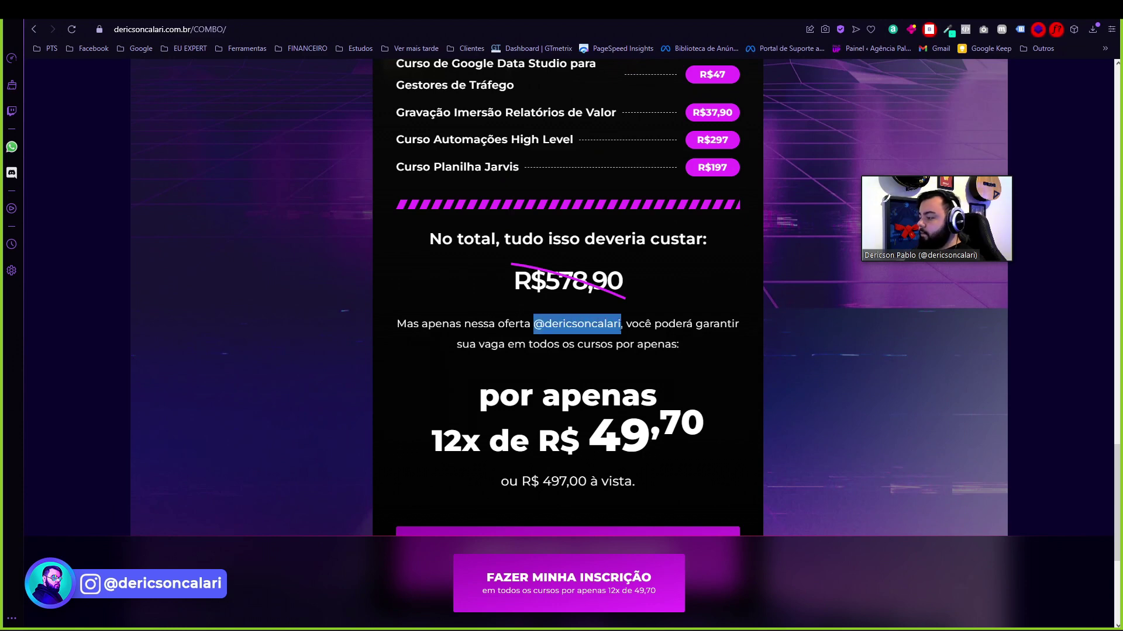
{"action": "scroll", "coordinate": [329, 124], "scroll_direction": "up", "scroll_amount": 5}
{"action": "scroll", "coordinate": [329, 124], "scroll_direction": "up", "scroll_amount": 5}
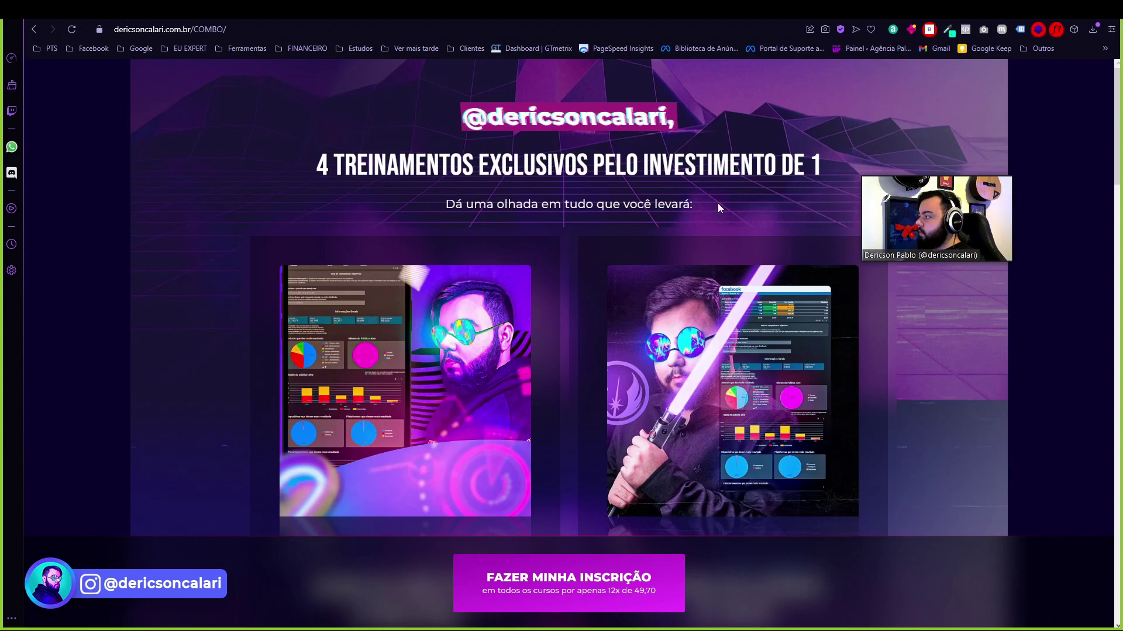
Step: Close the sales page to return to the ManyChat flow, and close the QUERO O COMBÃO button's settings
{"action": "key", "text": "ctrl+w"}
{"action": "left_click", "coordinate": [482, 479]}
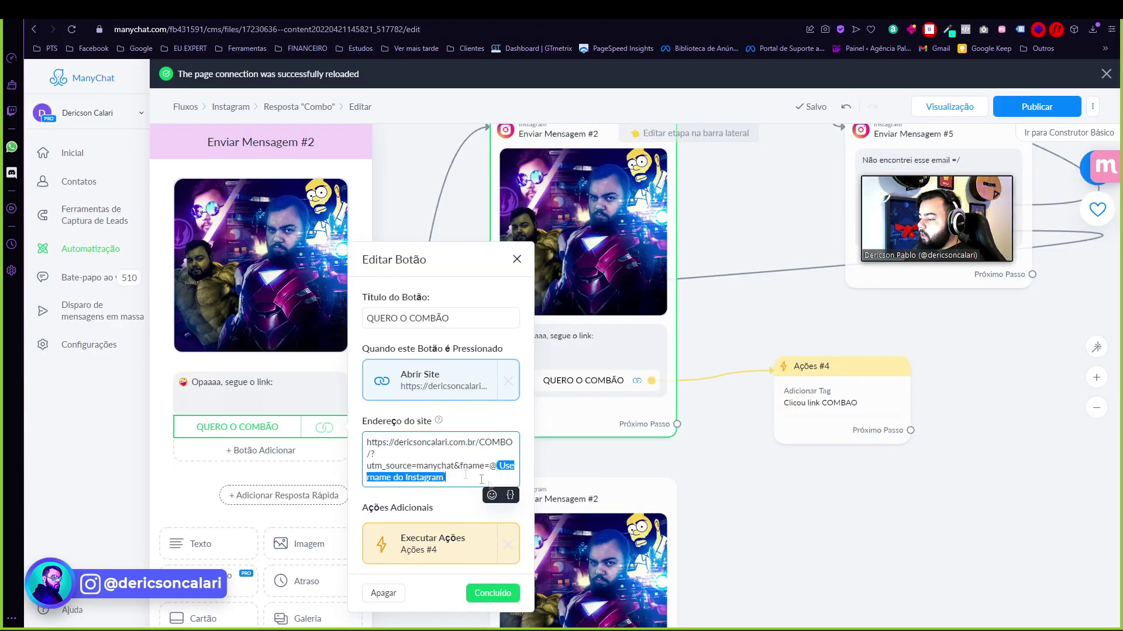
{"action": "left_click", "coordinate": [671, 507]}
Step: Examine the CADÊ O LINK? path to the lower Enviar Mensagem #2 and its Ações #3 tag action
{"action": "scroll", "coordinate": [445, 446], "scroll_direction": "down", "scroll_amount": 2}
{"action": "scroll", "coordinate": [447, 449], "scroll_direction": "down", "scroll_amount": 1}
{"action": "left_click_drag", "start_coordinate": [447, 449], "coordinate": [661, 339]}
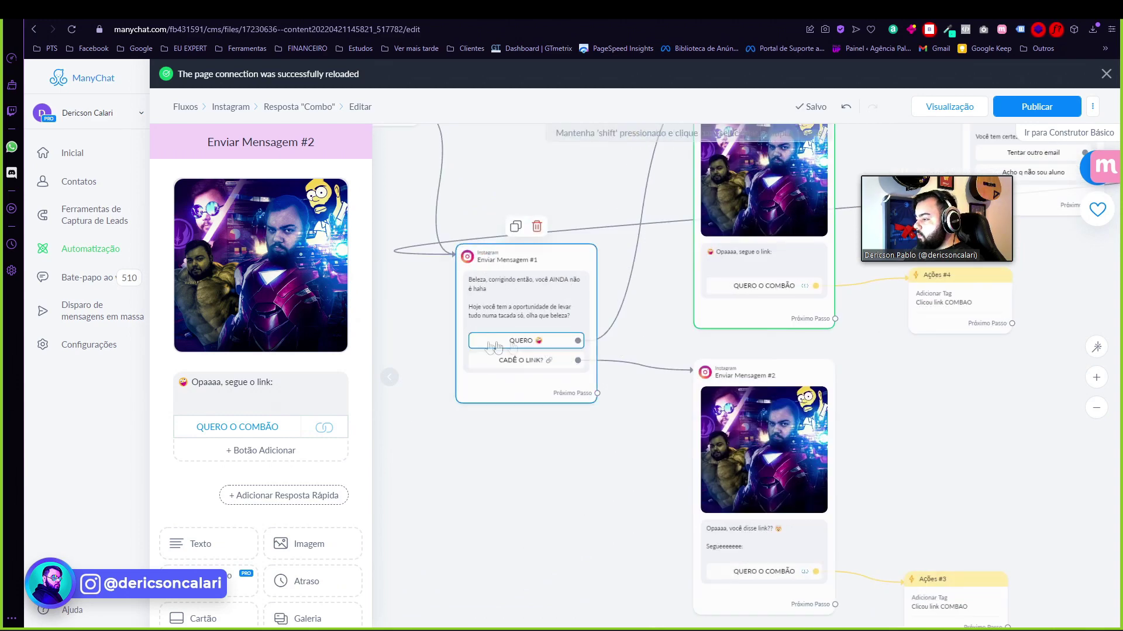
{"action": "scroll", "coordinate": [570, 355], "scroll_direction": "down", "scroll_amount": 2}
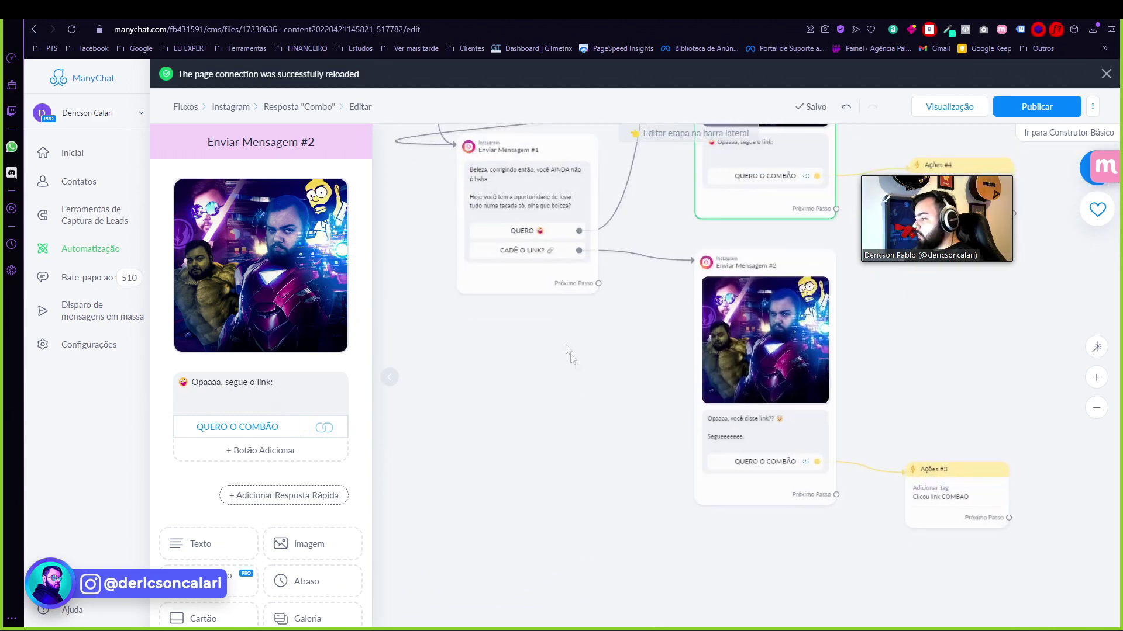
{"action": "scroll", "coordinate": [570, 355], "scroll_direction": "down", "scroll_amount": 3}
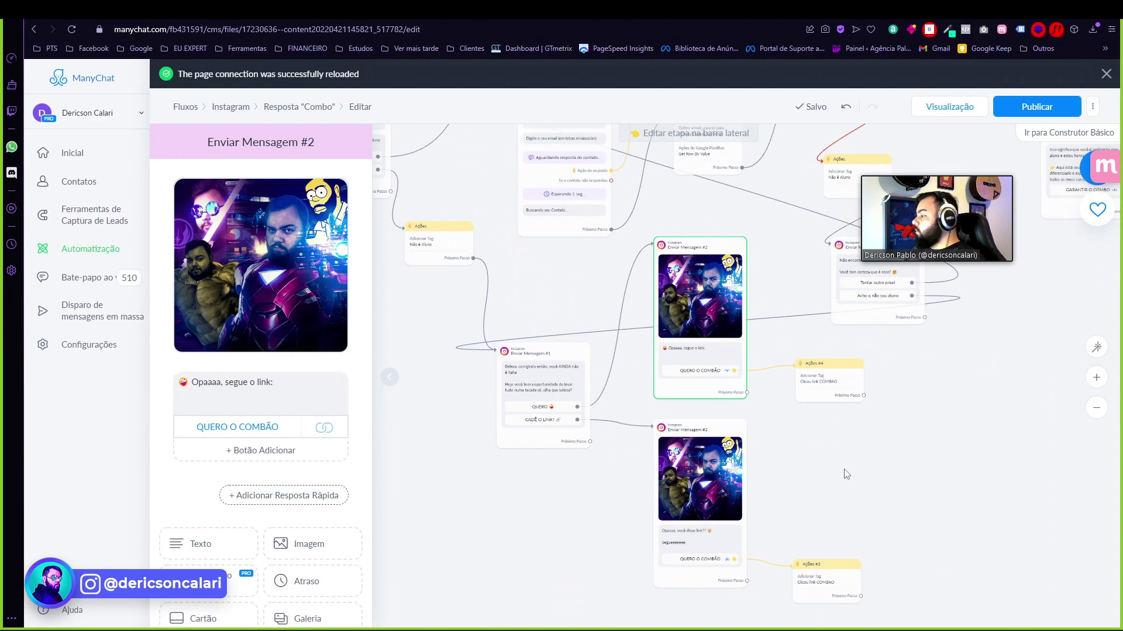
{"action": "scroll", "coordinate": [834, 493], "scroll_direction": "up", "scroll_amount": 3}
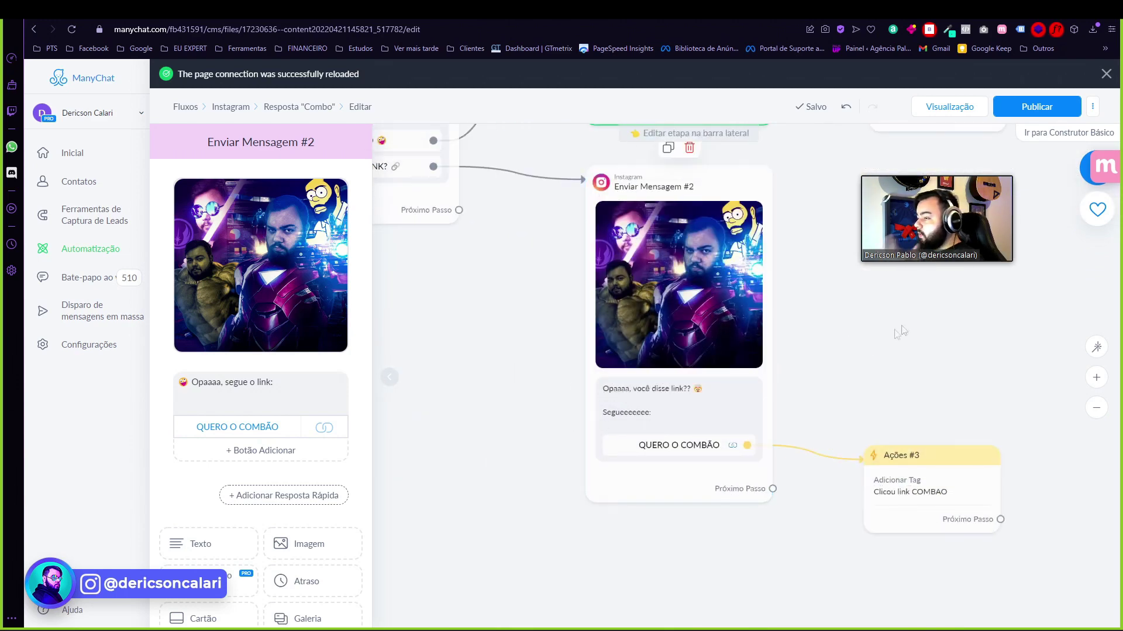
{"action": "scroll", "coordinate": [760, 472], "scroll_direction": "up", "scroll_amount": 3}
{"action": "scroll", "coordinate": [760, 472], "scroll_direction": "down", "scroll_amount": 5}
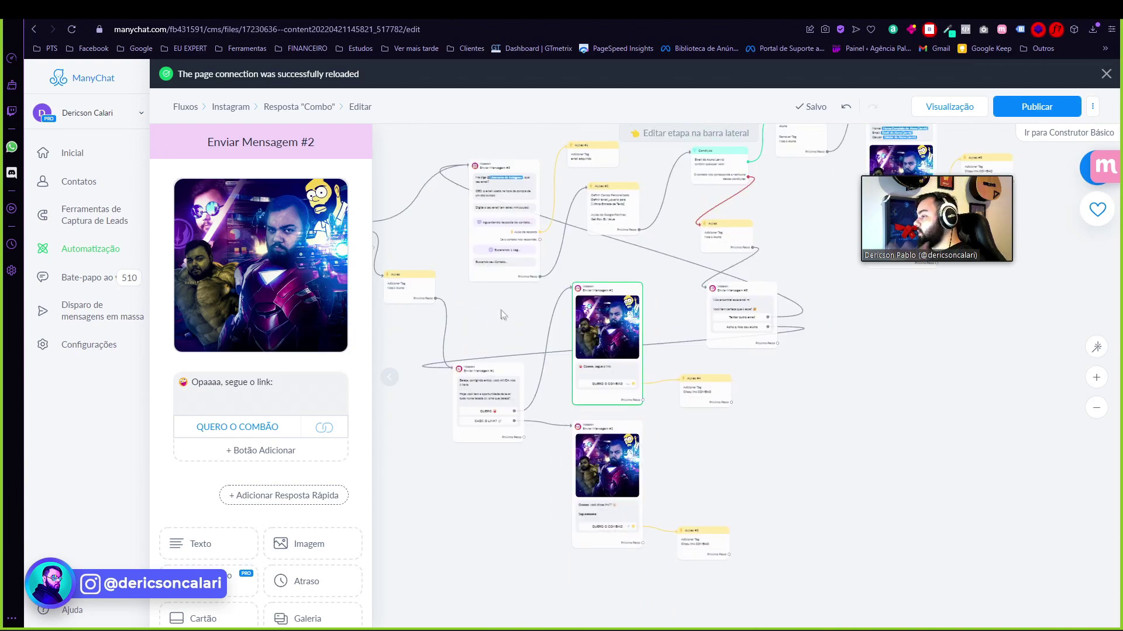
Step: Trace the SIM answer of the opening Enviar Mensagem to the email request in Enviar Mensagem #3
{"action": "scroll", "coordinate": [448, 333], "scroll_direction": "up", "scroll_amount": 4}
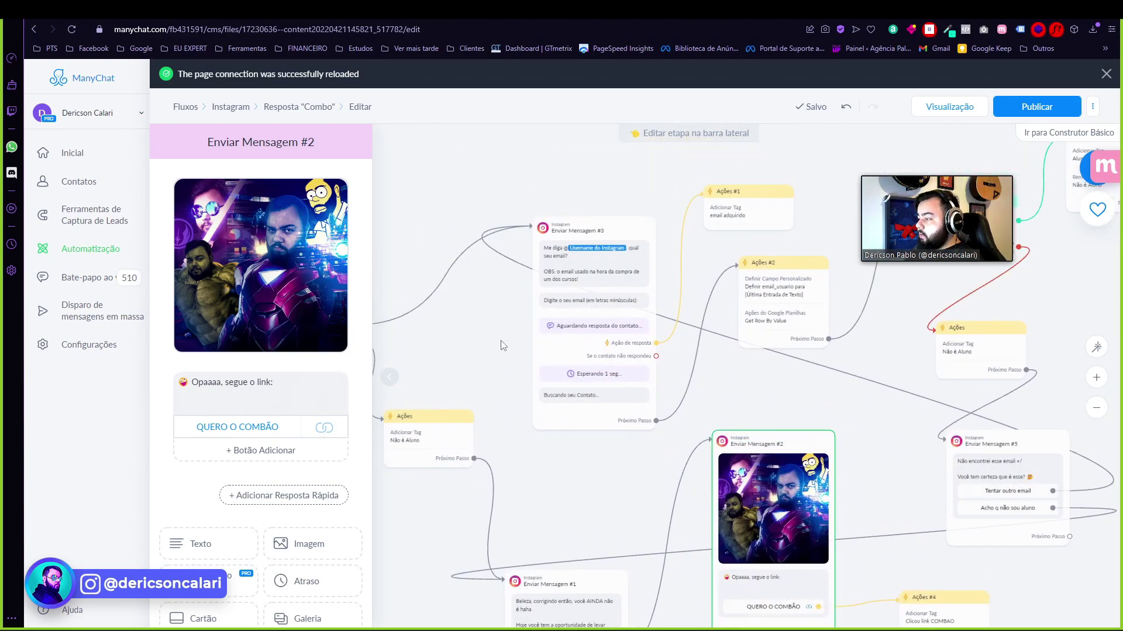
{"action": "left_click_drag", "start_coordinate": [467, 334], "coordinate": [702, 327]}
{"action": "left_click", "coordinate": [787, 327]}
{"action": "scroll", "coordinate": [784, 426], "scroll_direction": "up", "scroll_amount": 3}
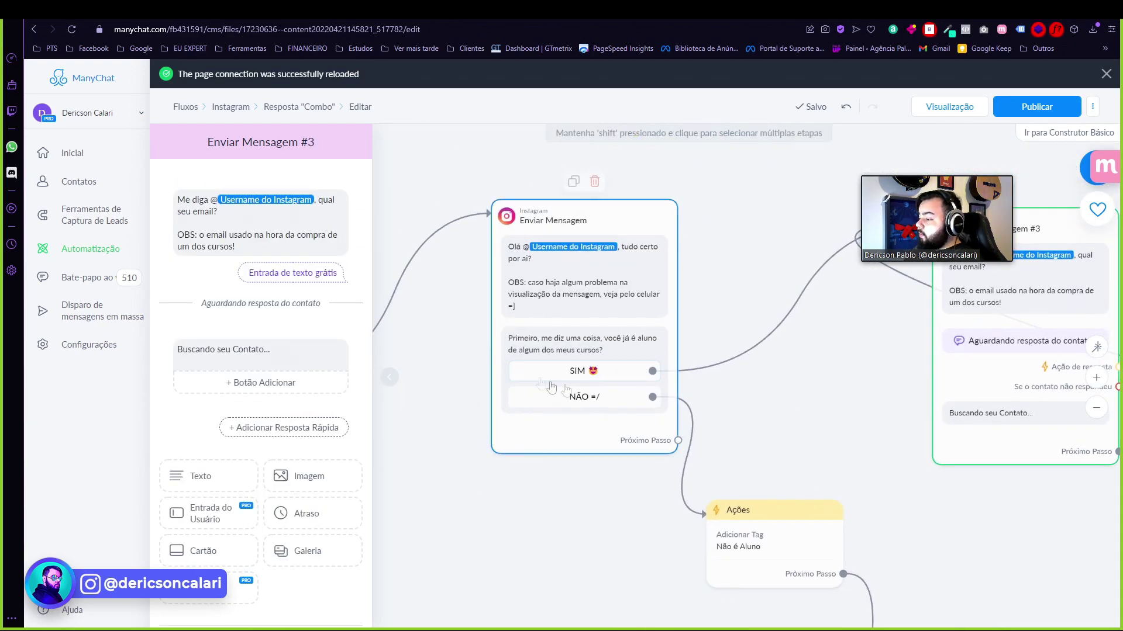
{"action": "left_click_drag", "start_coordinate": [790, 421], "coordinate": [764, 426]}
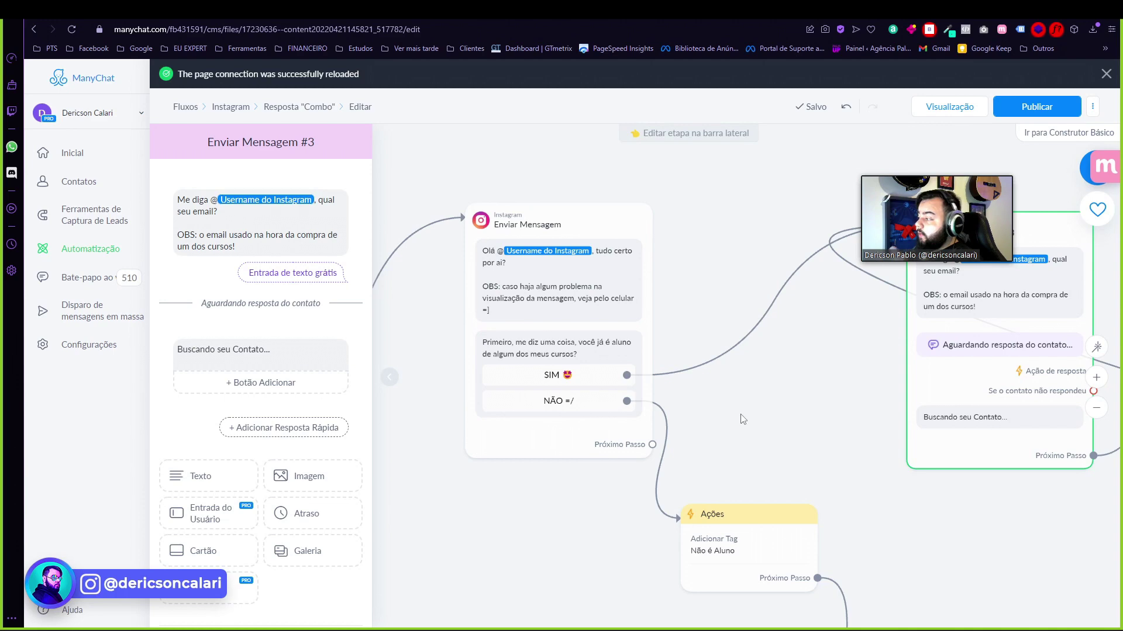
{"action": "left_click_drag", "start_coordinate": [784, 423], "coordinate": [740, 420]}
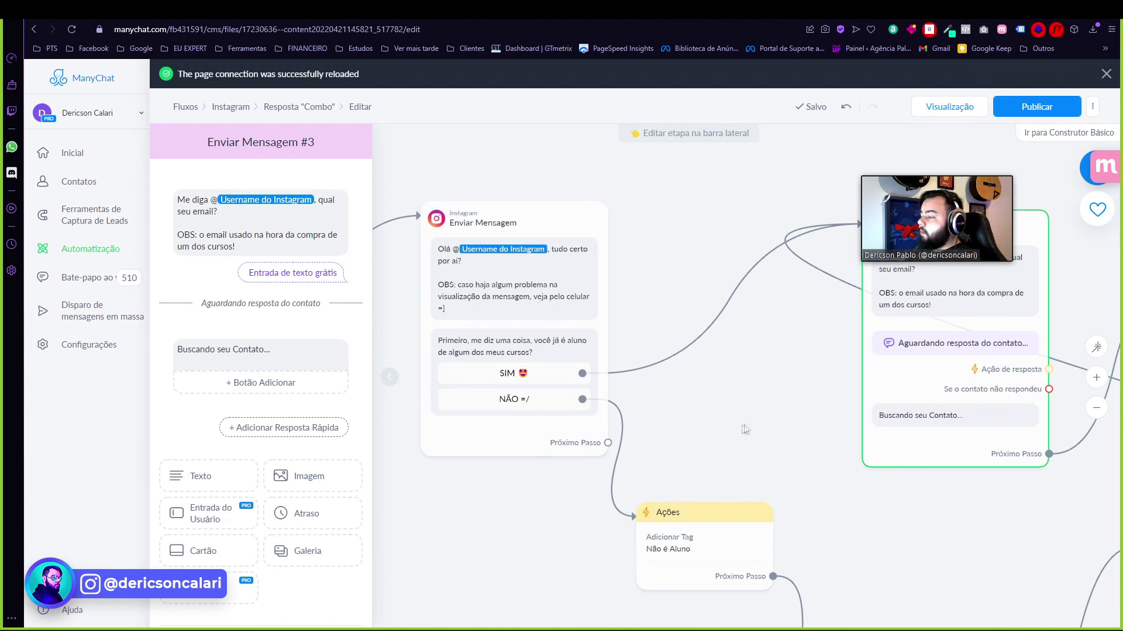
{"action": "left_click", "coordinate": [774, 423]}
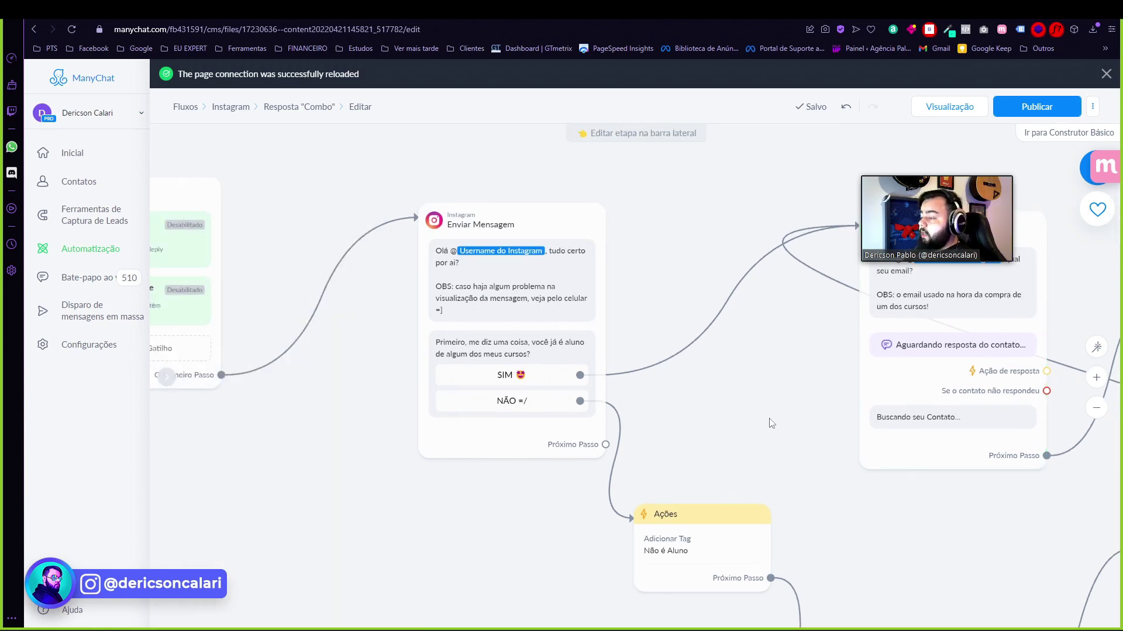
{"action": "left_click", "coordinate": [507, 377]}
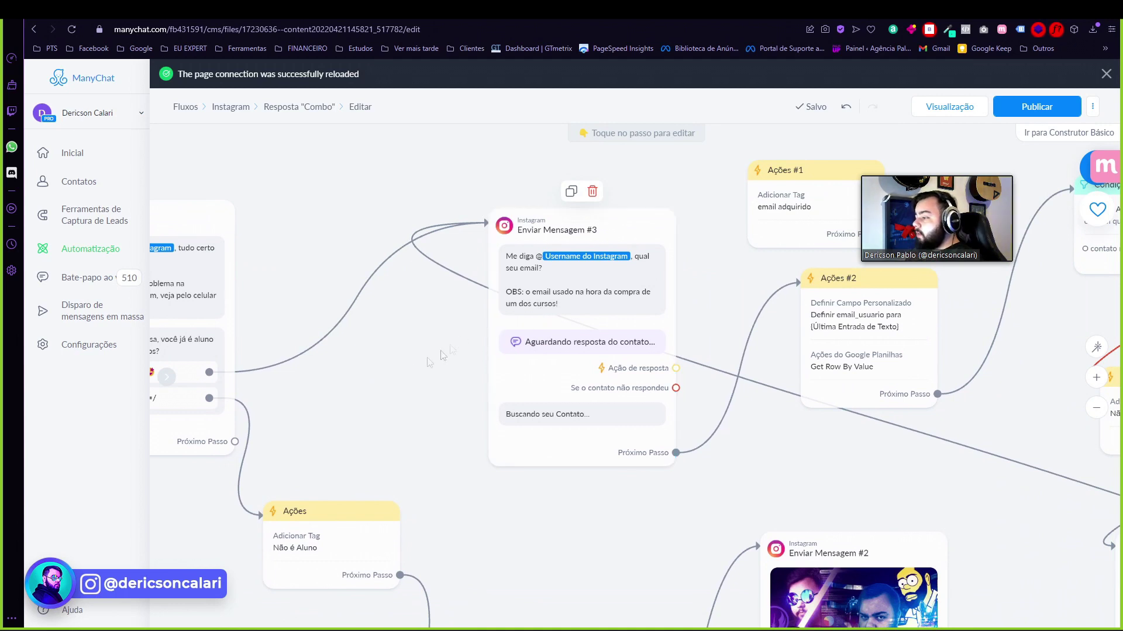
{"action": "left_click", "coordinate": [167, 377]}
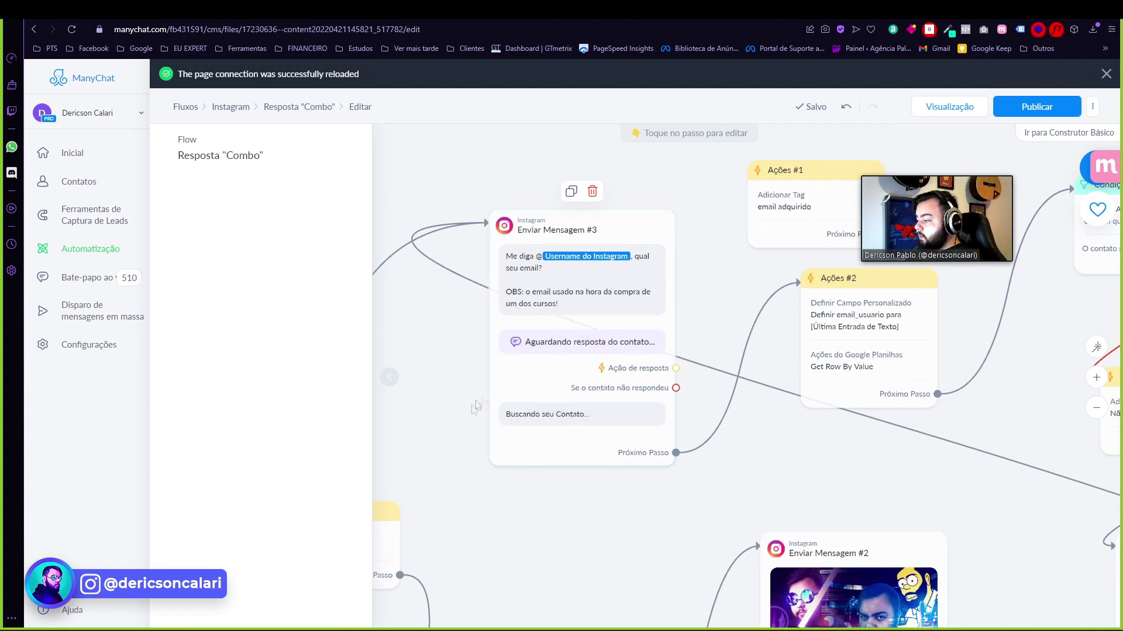
Step: Open the Get Row By Value action of Ações #2 and examine its spreadsheet, worksheet and lookup fields
{"action": "left_click_drag", "start_coordinate": [651, 511], "coordinate": [522, 516]}
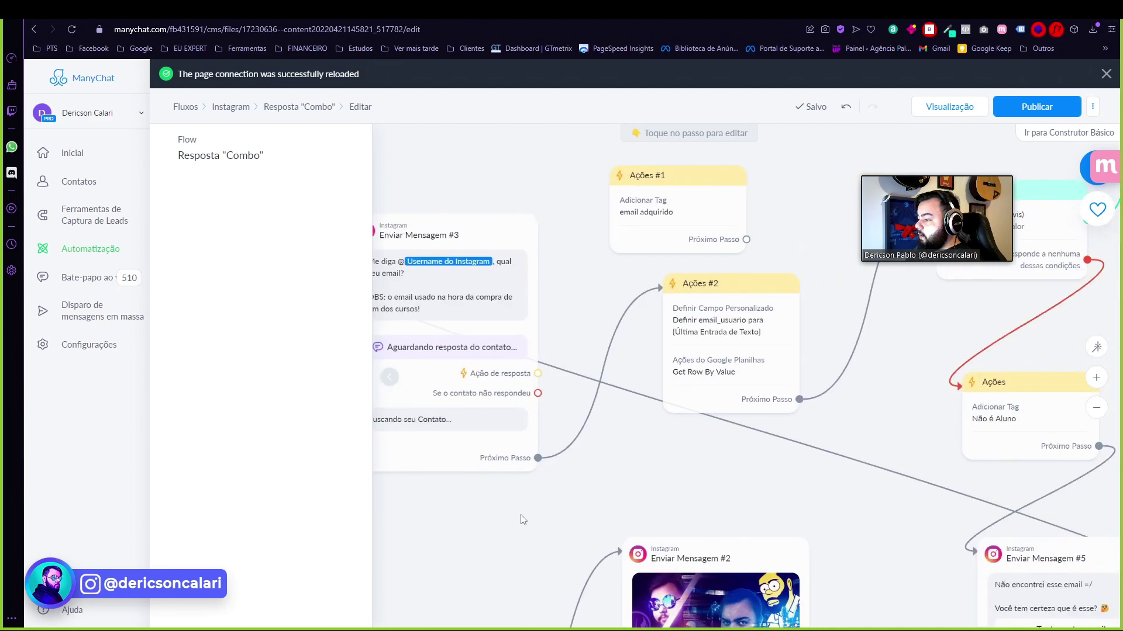
{"action": "scroll", "coordinate": [620, 409], "scroll_direction": "right", "scroll_amount": 2}
{"action": "scroll", "coordinate": [629, 323], "scroll_direction": "right", "scroll_amount": 3}
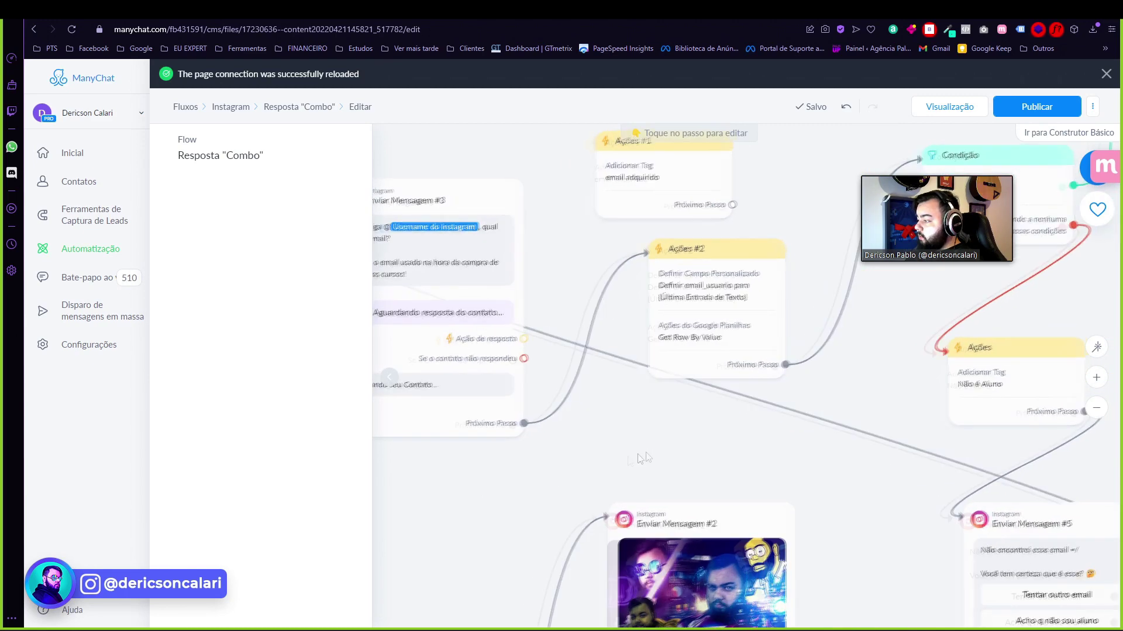
{"action": "mouse_move", "coordinate": [587, 328]}
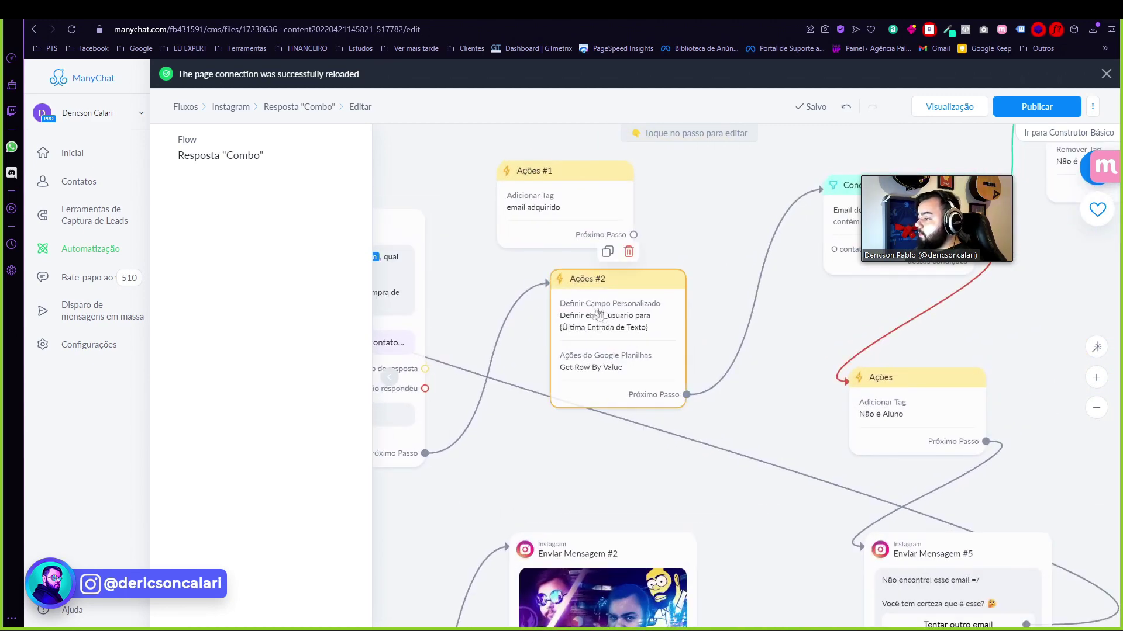
{"action": "left_click", "coordinate": [591, 342]}
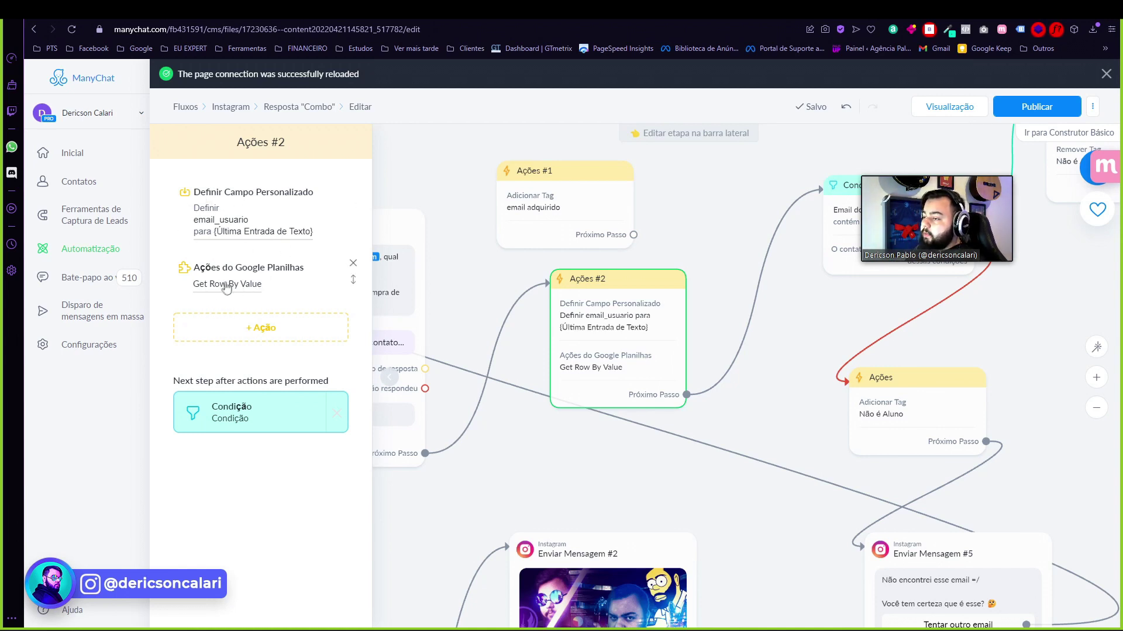
{"action": "left_click", "coordinate": [208, 287]}
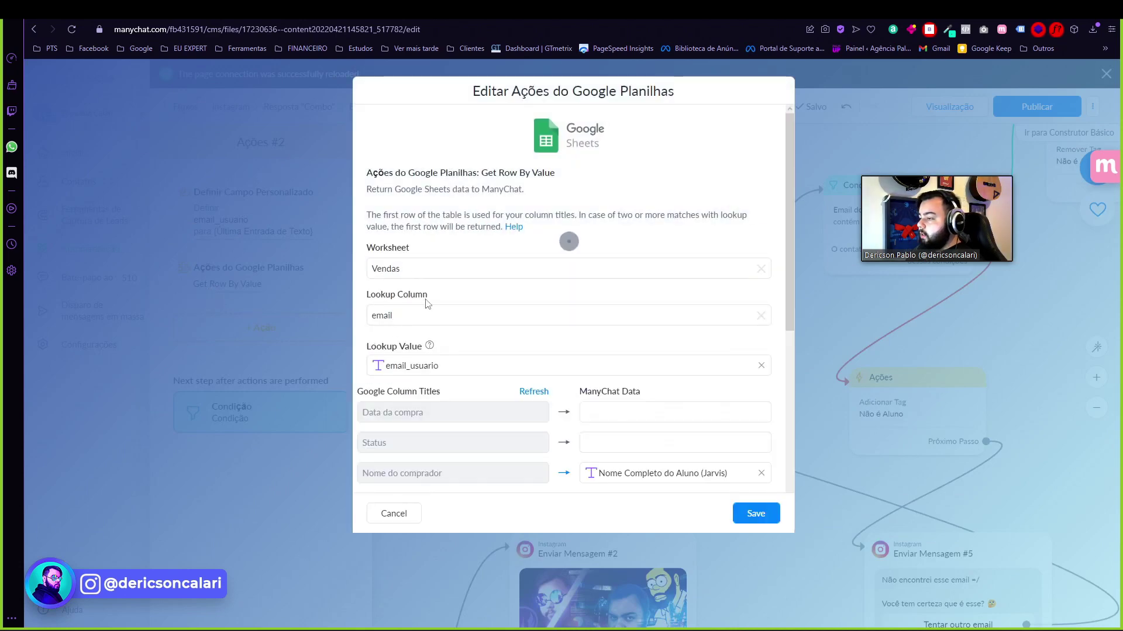
{"action": "scroll", "coordinate": [386, 281], "scroll_direction": "down", "scroll_amount": 1}
{"action": "scroll", "coordinate": [397, 283], "scroll_direction": "up", "scroll_amount": 1}
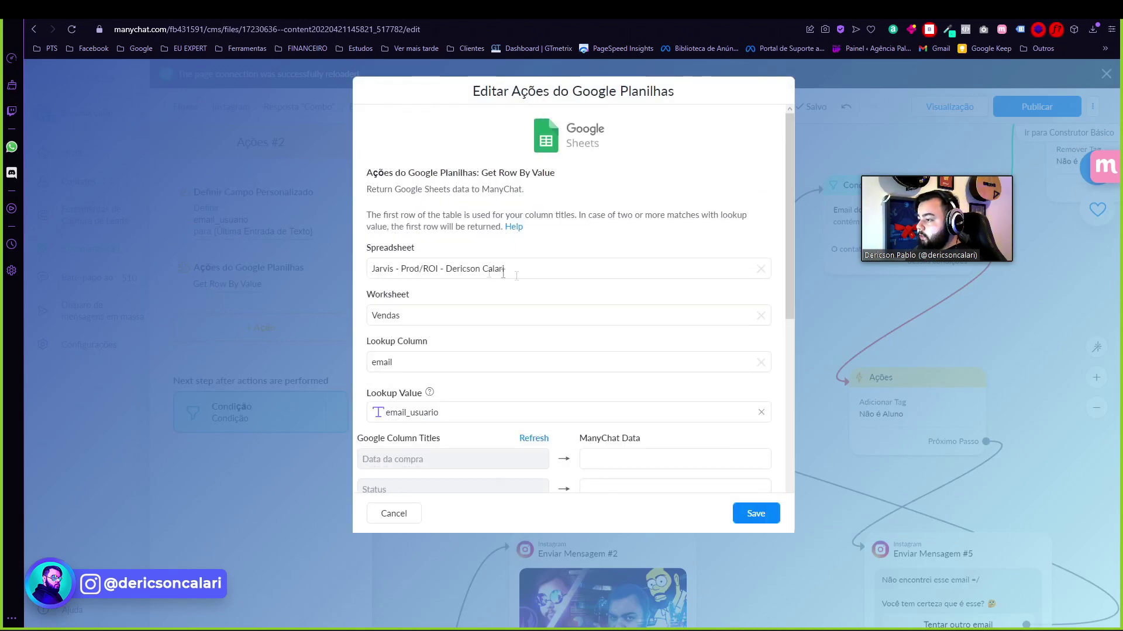
Step: Examine the email lookup column and the email_usuario lookup value of the Get Row By Value action
{"action": "scroll", "coordinate": [426, 308], "scroll_direction": "down", "scroll_amount": 2}
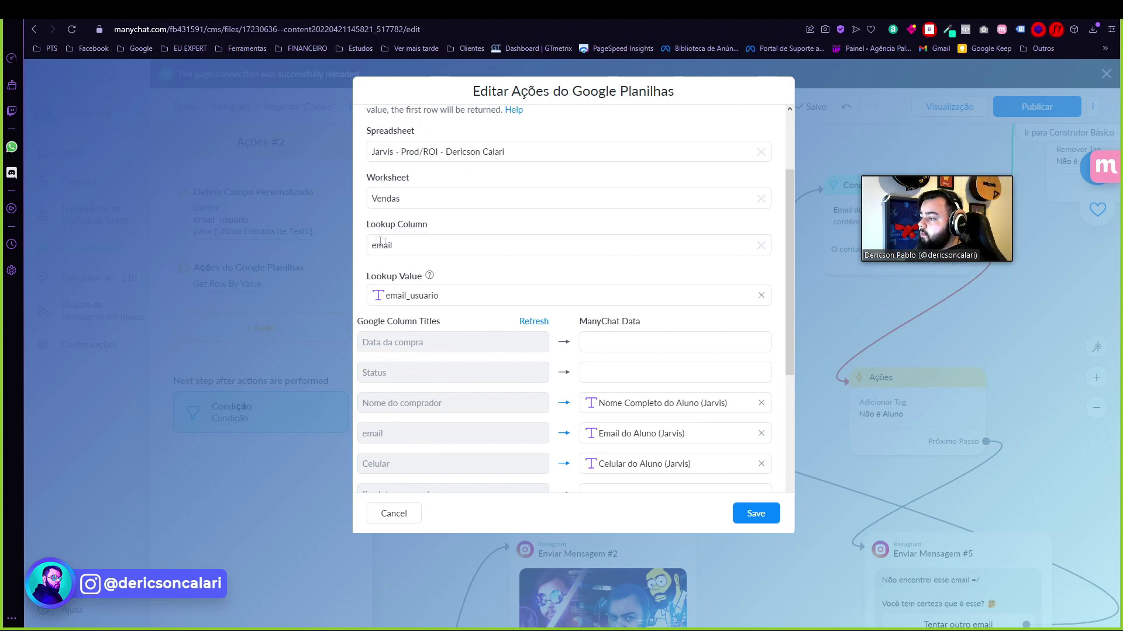
{"action": "scroll", "coordinate": [425, 251], "scroll_direction": "down", "scroll_amount": 1}
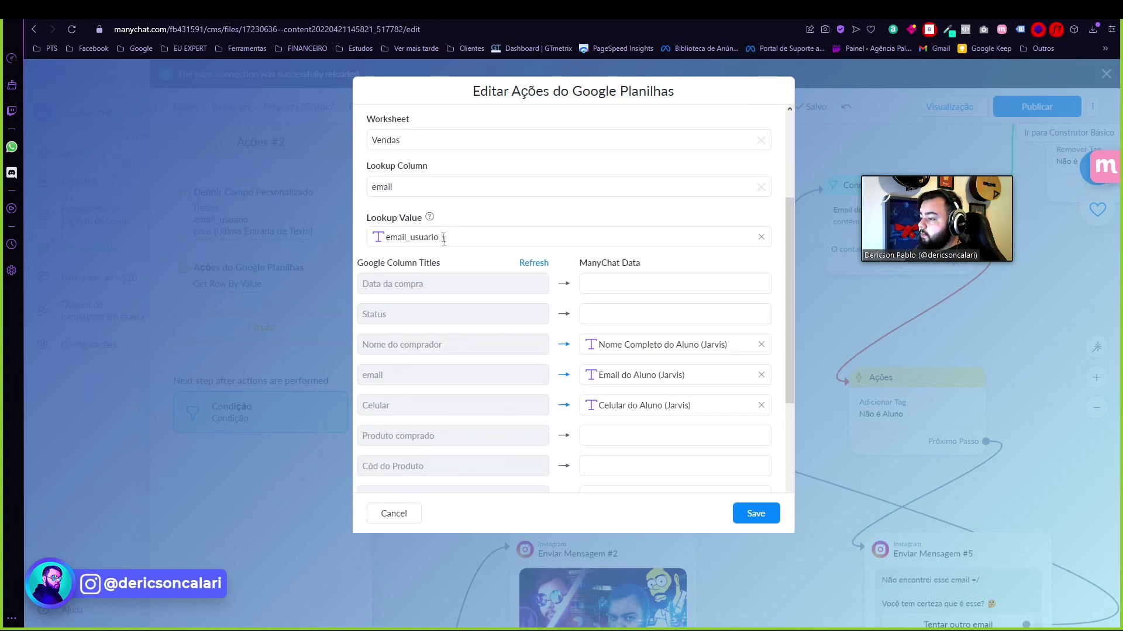
{"action": "left_click_drag", "start_coordinate": [360, 218], "coordinate": [421, 227]}
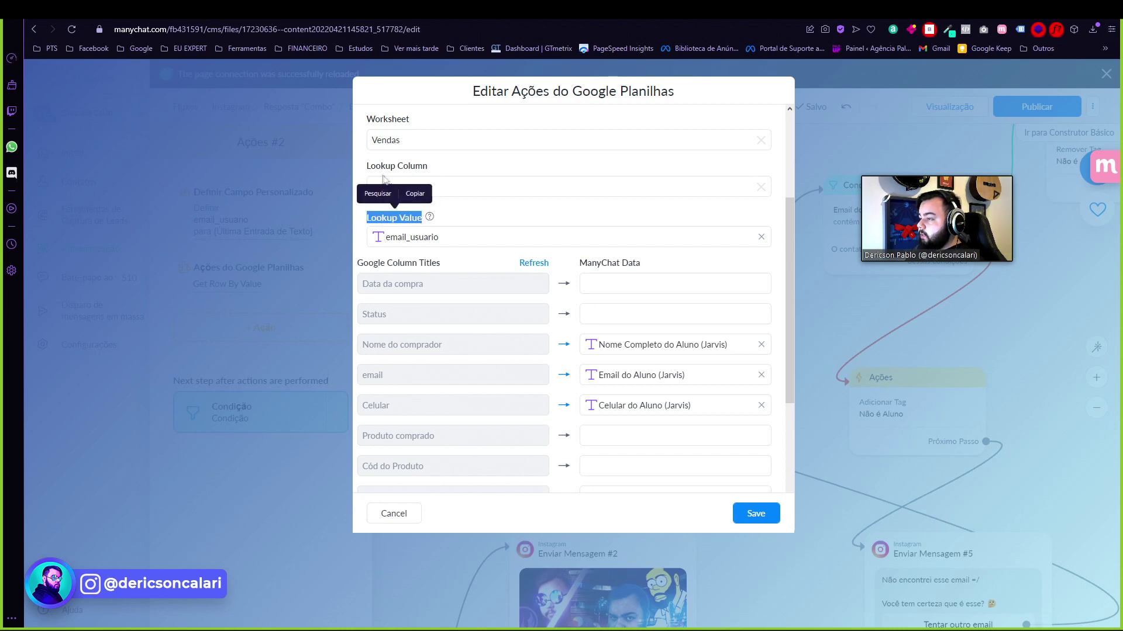
{"action": "left_click", "coordinate": [563, 237]}
{"action": "left_click", "coordinate": [509, 222]}
{"action": "scroll", "coordinate": [401, 343], "scroll_direction": "down", "scroll_amount": 1}
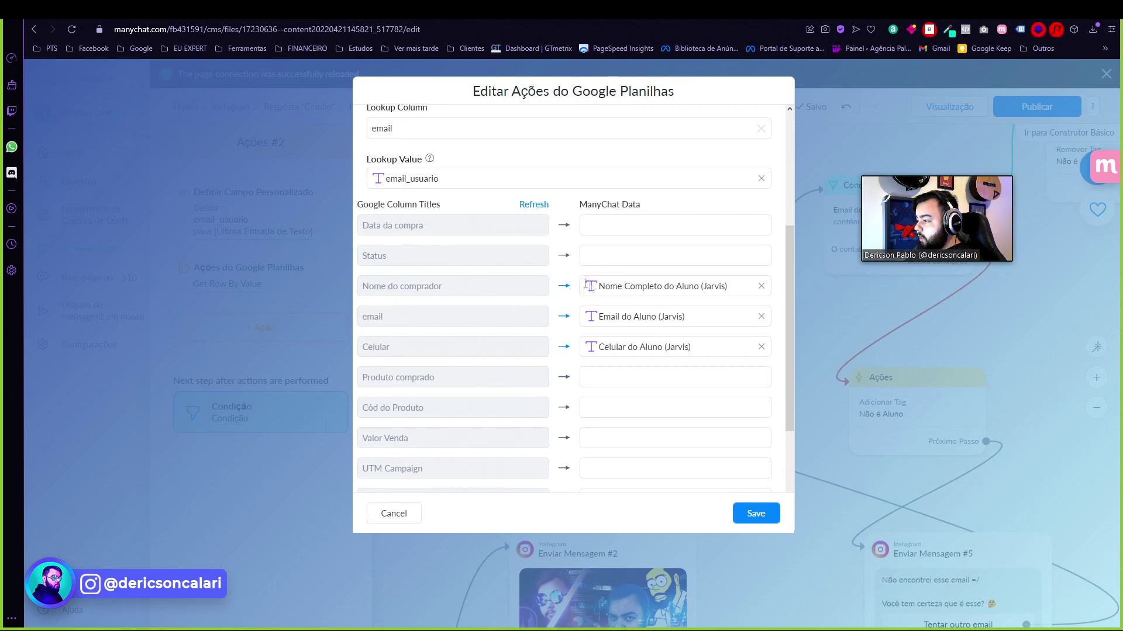
Step: Examine how the buyer name and email columns map to ManyChat fields, and close the action settings without saving
{"action": "left_click_drag", "start_coordinate": [728, 294], "coordinate": [553, 289]}
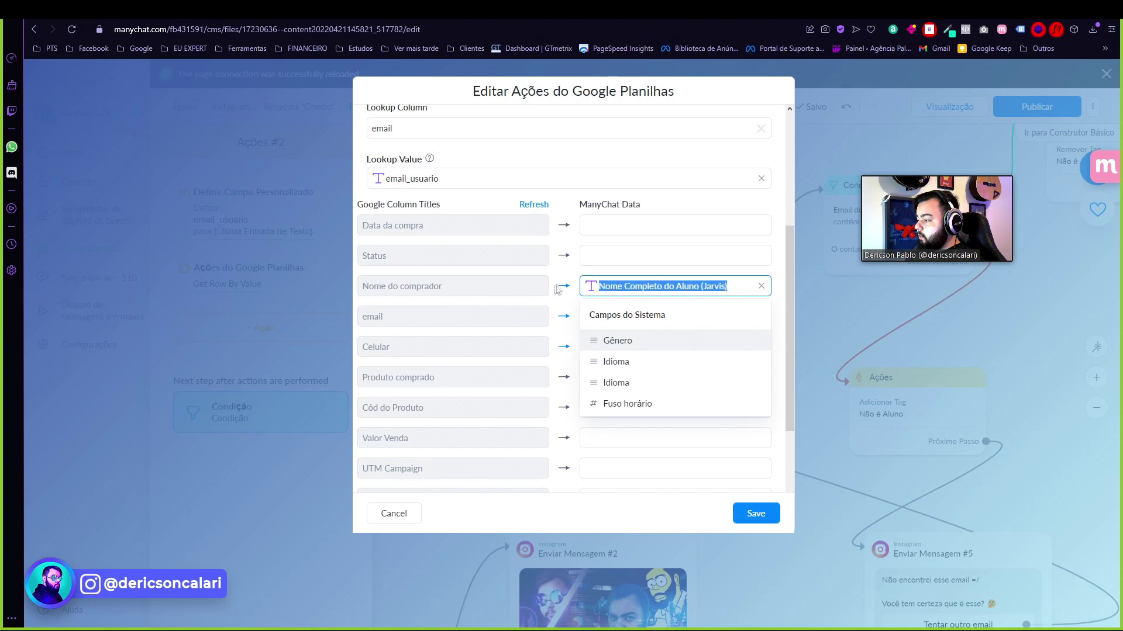
{"action": "left_click", "coordinate": [565, 295]}
{"action": "left_click_drag", "start_coordinate": [685, 316], "coordinate": [607, 321]}
{"action": "left_click", "coordinate": [552, 304]}
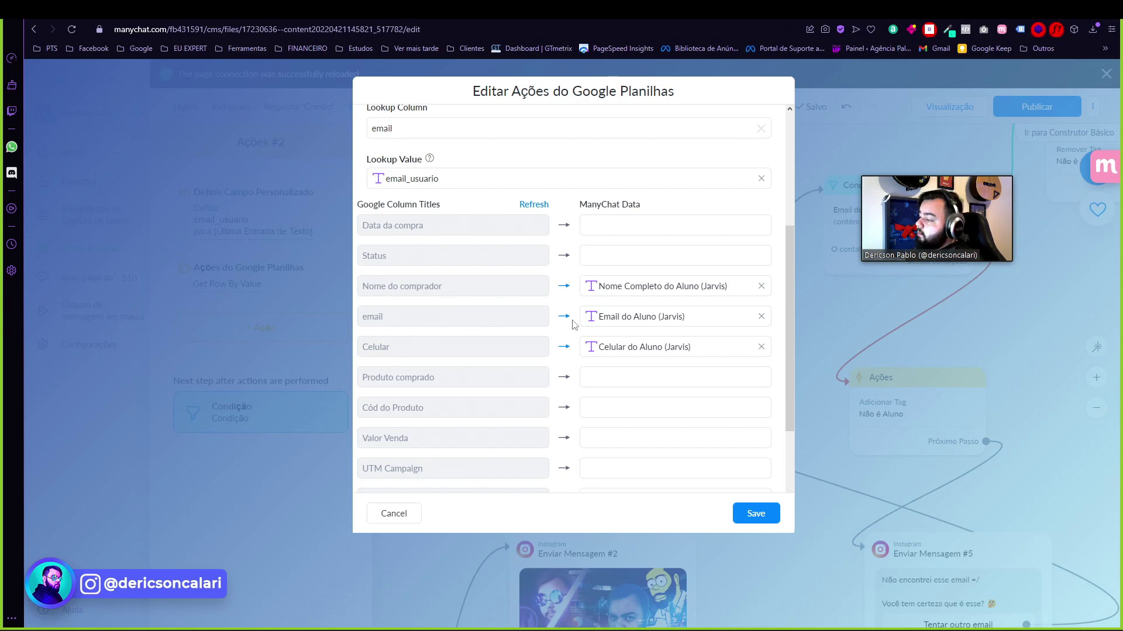
{"action": "left_click", "coordinate": [395, 514]}
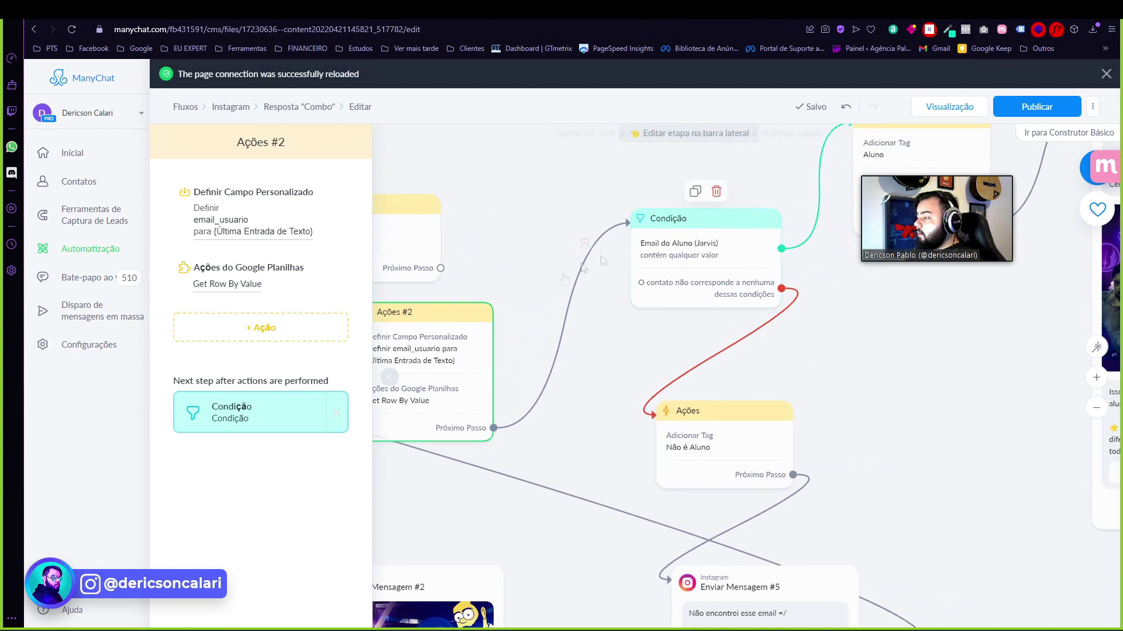
Step: Reopen Get Row By Value in Ações #2, examine the email column's mapping to Email do Aluno (Jarvis), and cancel the dialog
{"action": "left_click", "coordinate": [208, 284]}
{"action": "scroll", "coordinate": [463, 349], "scroll_direction": "down", "scroll_amount": 3}
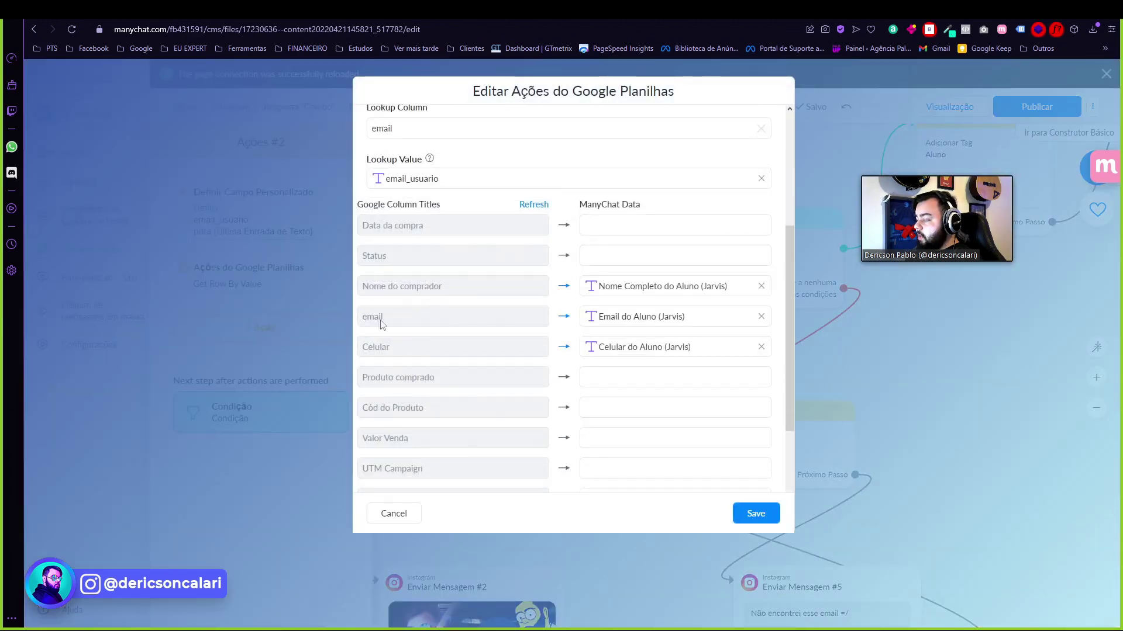
{"action": "left_click", "coordinate": [598, 317]}
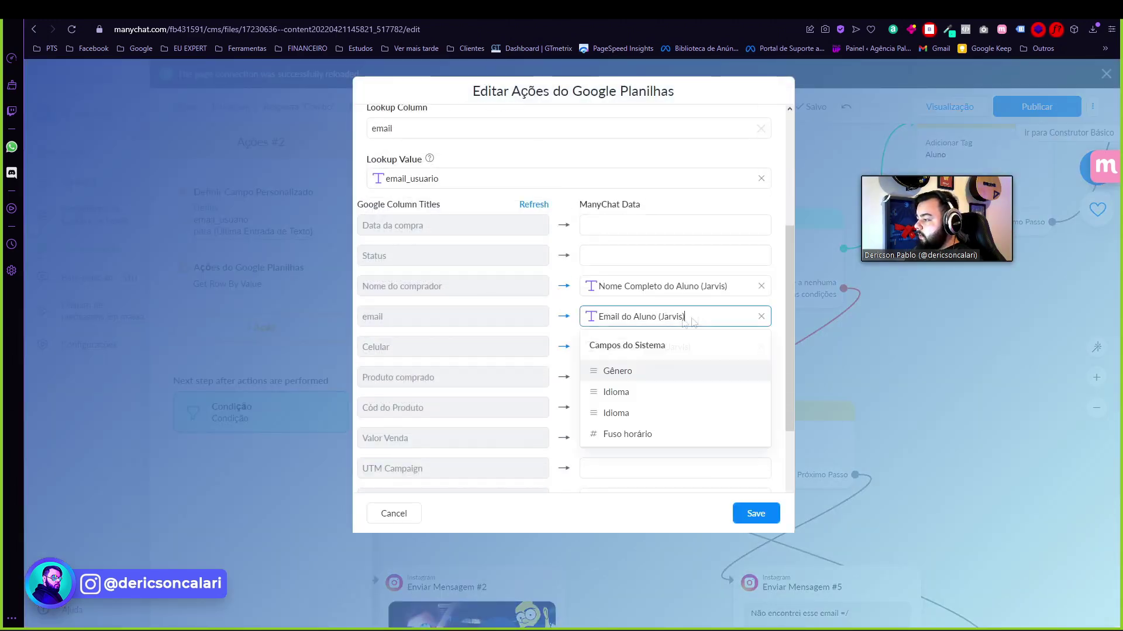
{"action": "key", "text": "Escape"}
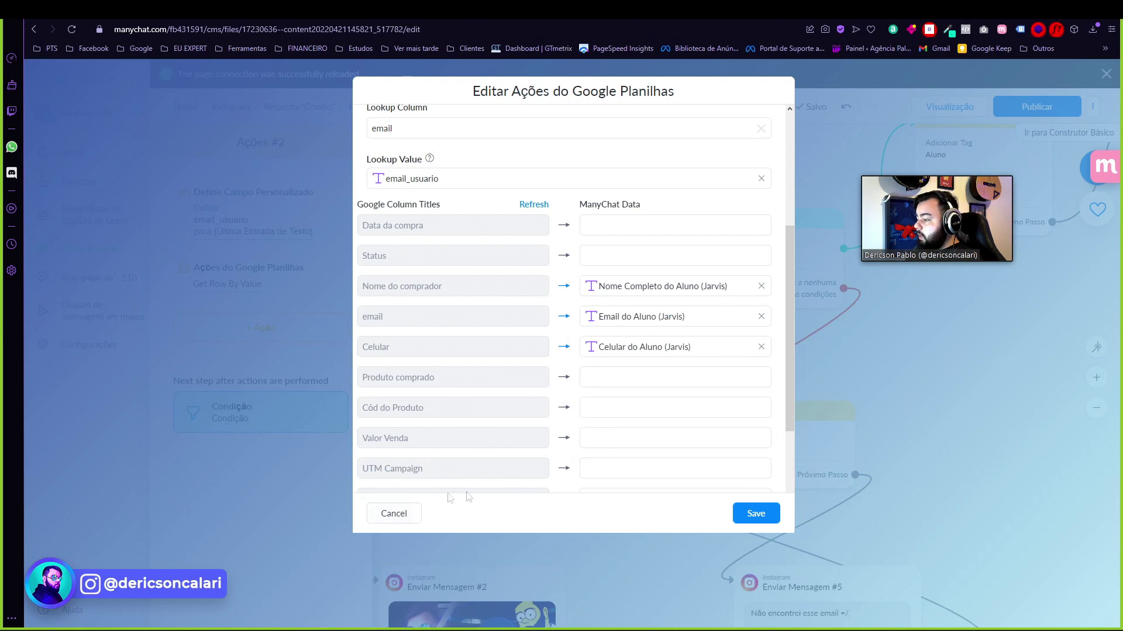
{"action": "left_click", "coordinate": [692, 317]}
{"action": "key", "text": "Escape"}
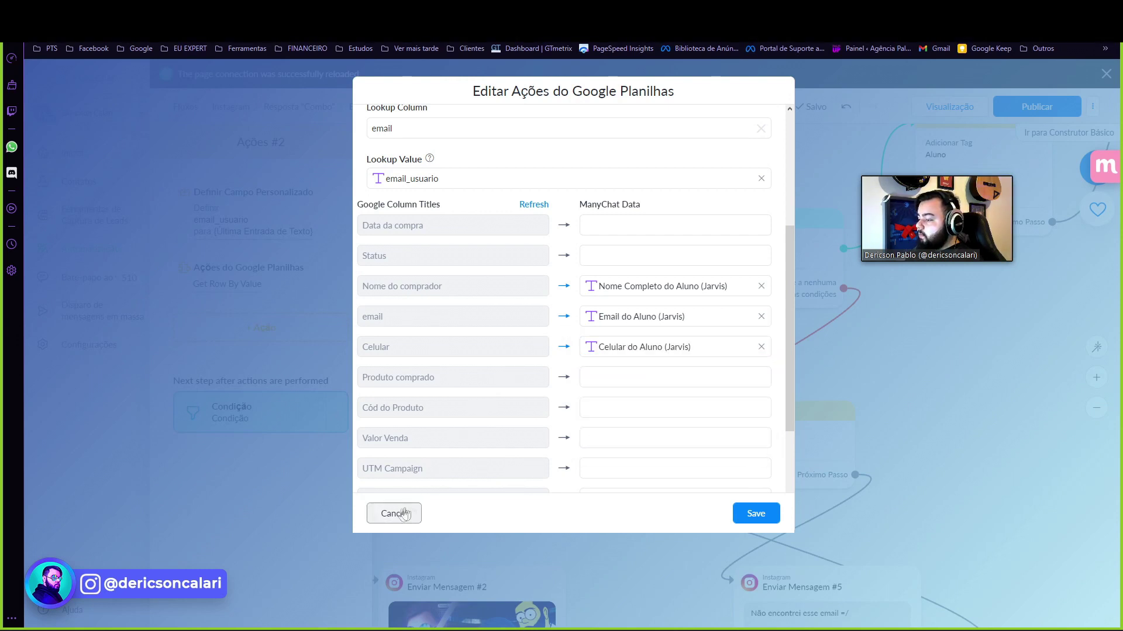
{"action": "left_click", "coordinate": [393, 514]}
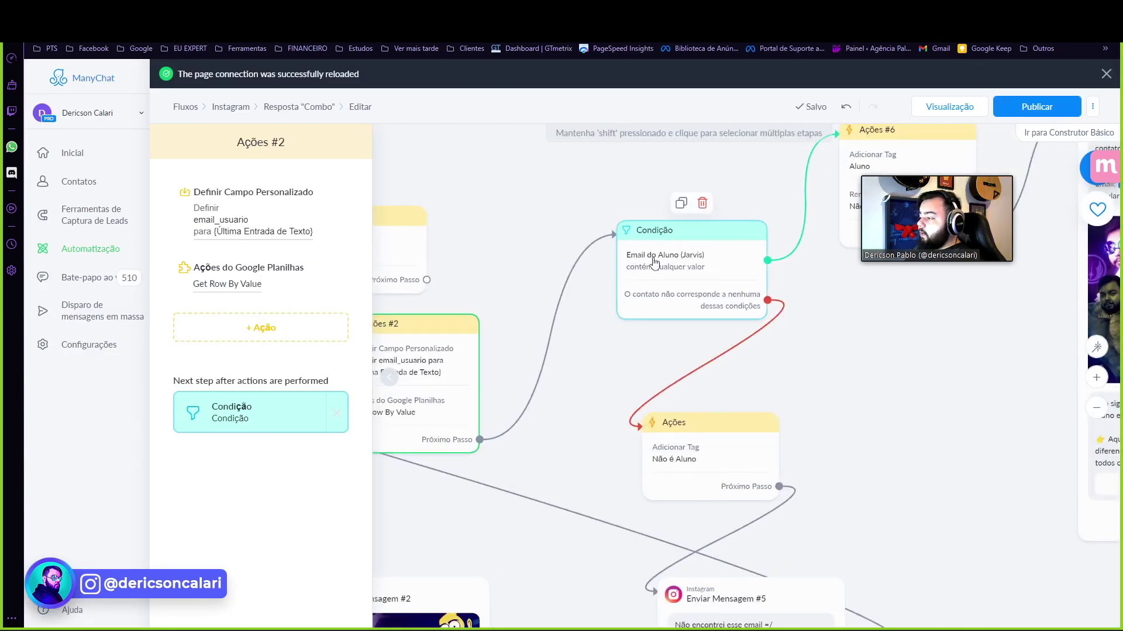
Step: Examine the Condição step after Ações #2, which checks Email do Aluno (Jarvis), and its two outgoing branches
{"action": "left_click_drag", "start_coordinate": [540, 440], "coordinate": [622, 424]}
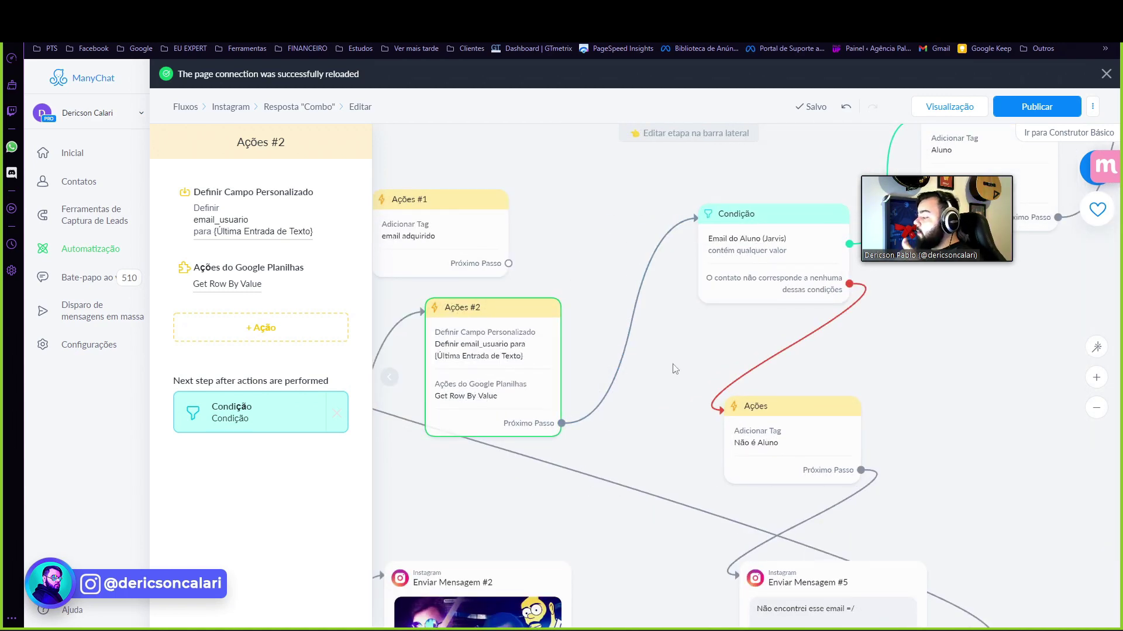
{"action": "left_click_drag", "start_coordinate": [673, 368], "coordinate": [612, 376]}
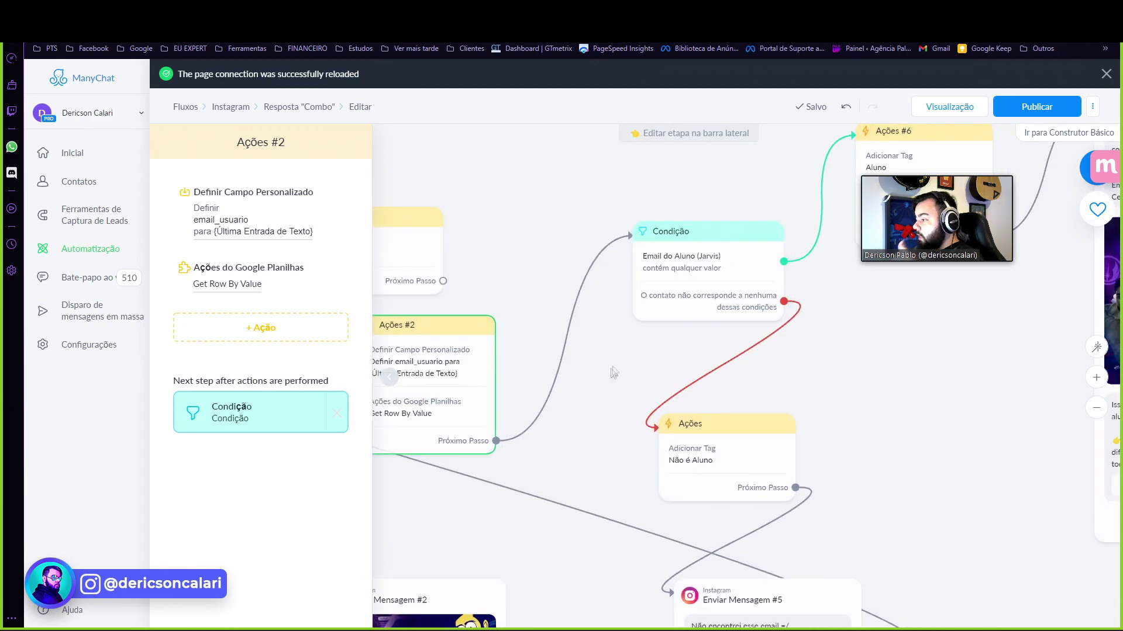
{"action": "left_click_drag", "start_coordinate": [705, 270], "coordinate": [635, 329]}
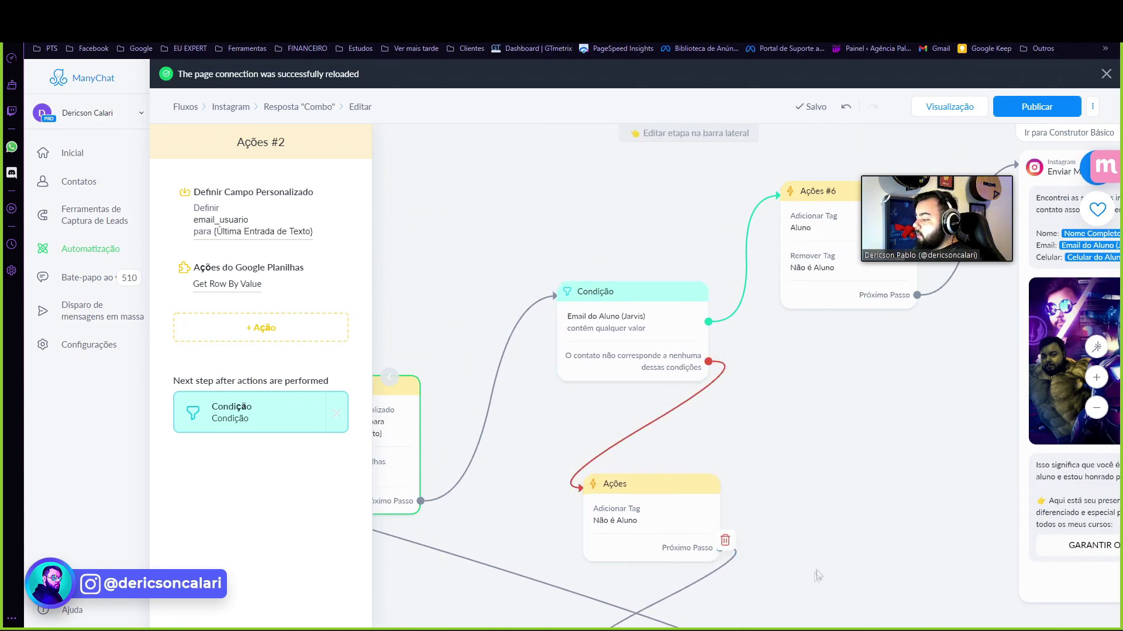
Step: Trace the unmatched branch to Enviar Mensagem #5 and follow its Acho q não sou aluno answer to Enviar Mensagem #1
{"action": "left_click_drag", "start_coordinate": [593, 507], "coordinate": [745, 339]}
{"action": "scroll", "coordinate": [643, 310], "scroll_direction": "down", "scroll_amount": 5}
{"action": "scroll", "coordinate": [529, 280], "scroll_direction": "right", "scroll_amount": 3}
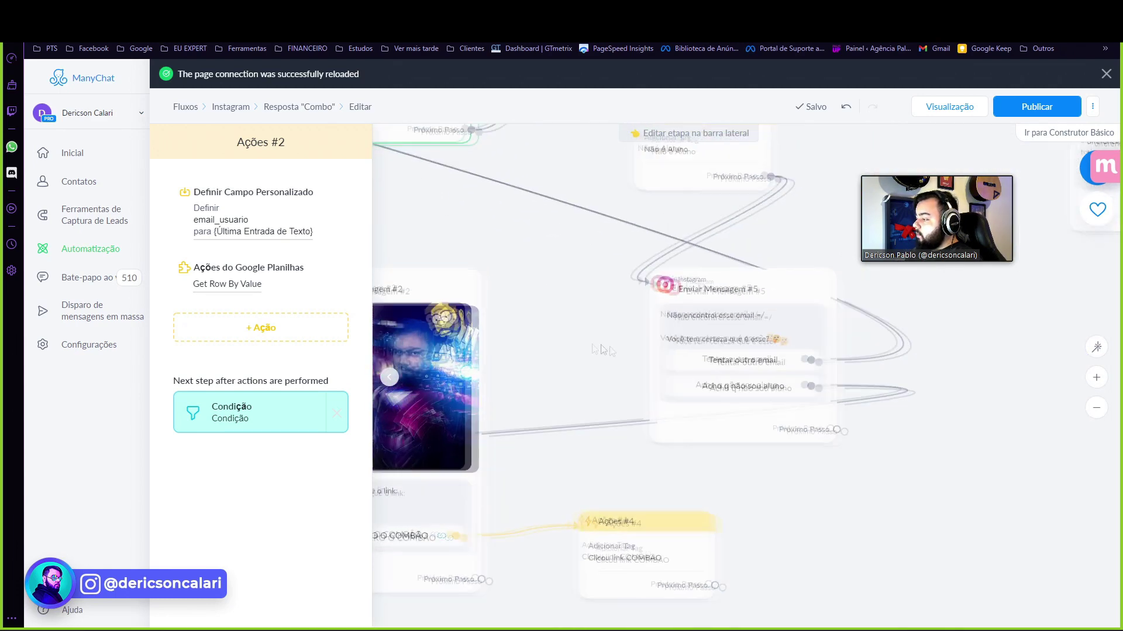
{"action": "left_click", "coordinate": [624, 403]}
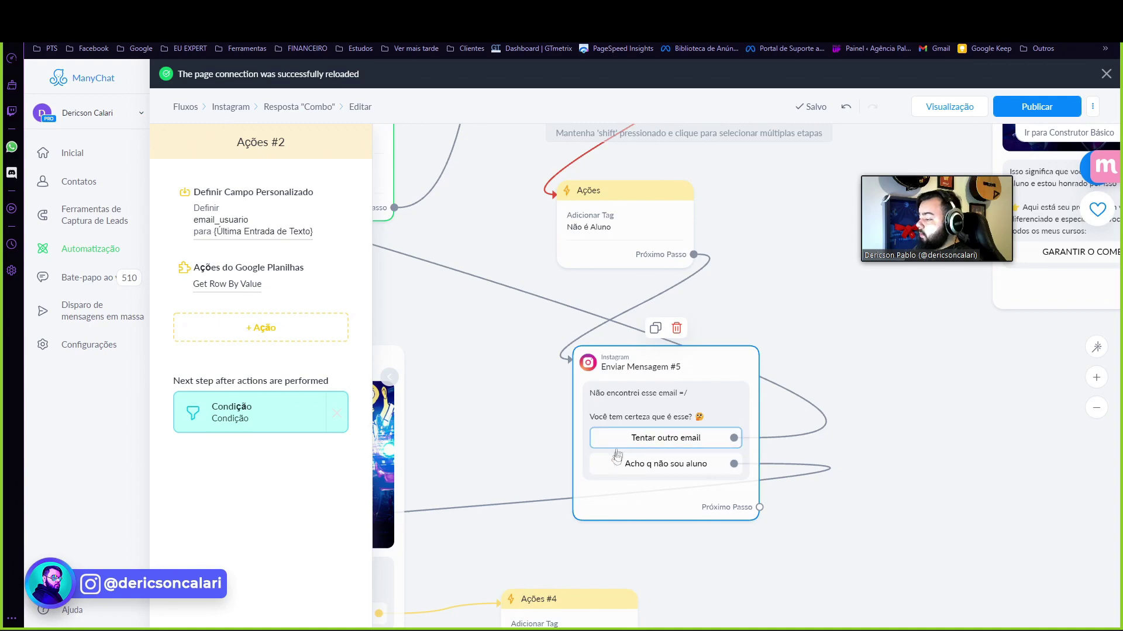
{"action": "left_click", "coordinate": [641, 443]}
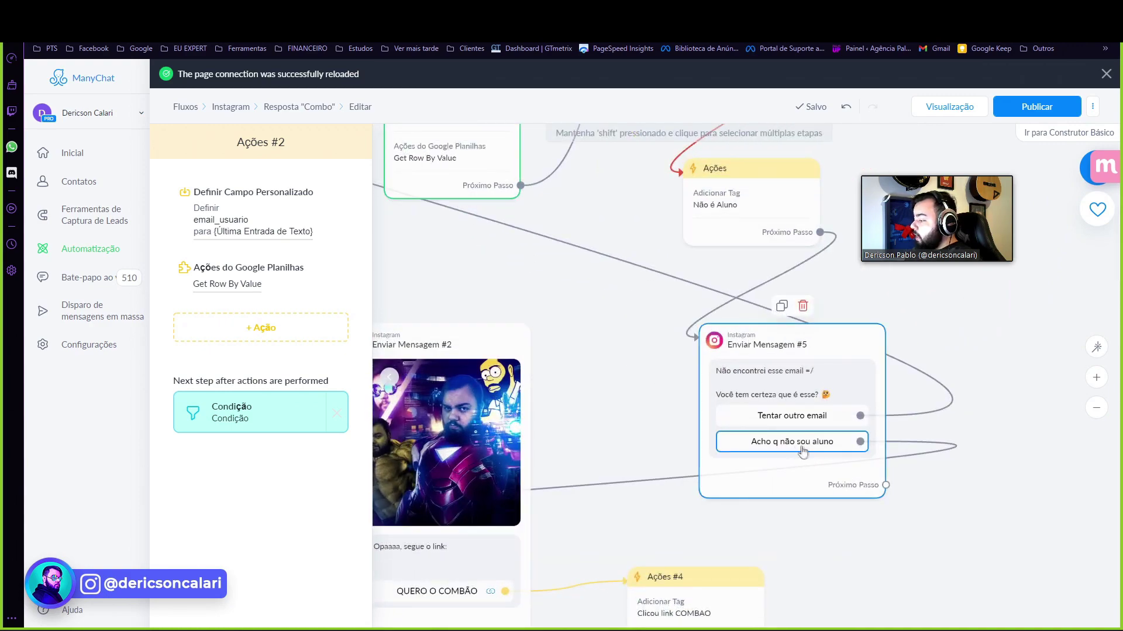
{"action": "left_click_drag", "start_coordinate": [632, 426], "coordinate": [886, 352]}
{"action": "left_click_drag", "start_coordinate": [434, 393], "coordinate": [723, 258]}
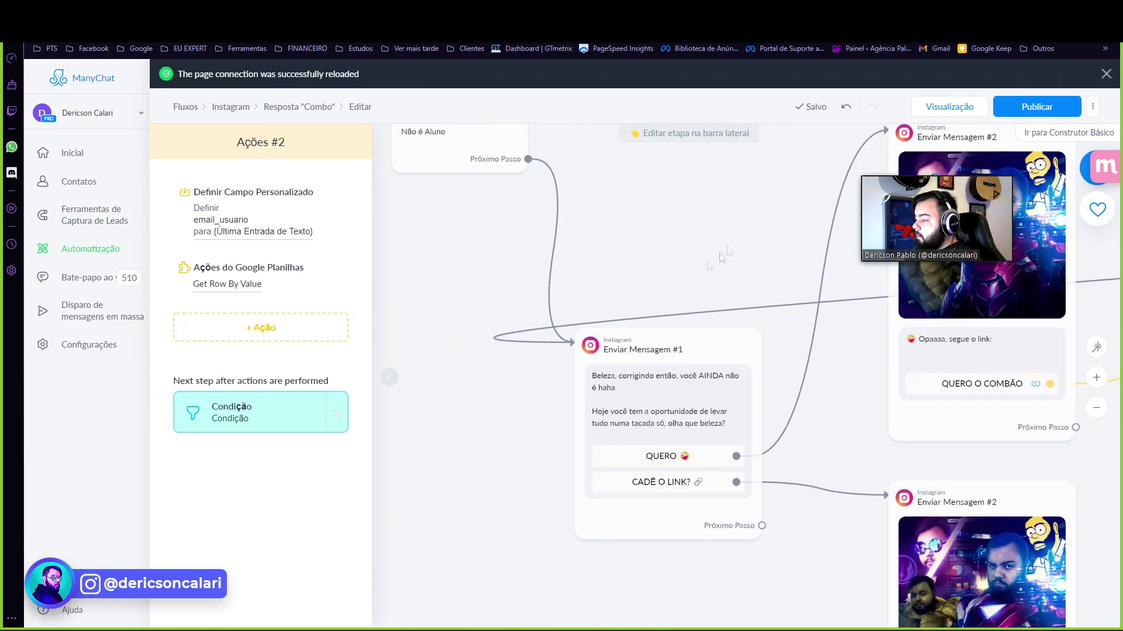
Step: Return to Condição and examine the matched branch's Ações #6, which adds the Aluno tag and removes Não é Aluno
{"action": "left_click_drag", "start_coordinate": [748, 205], "coordinate": [461, 362]}
{"action": "left_click_drag", "start_coordinate": [903, 357], "coordinate": [652, 492]}
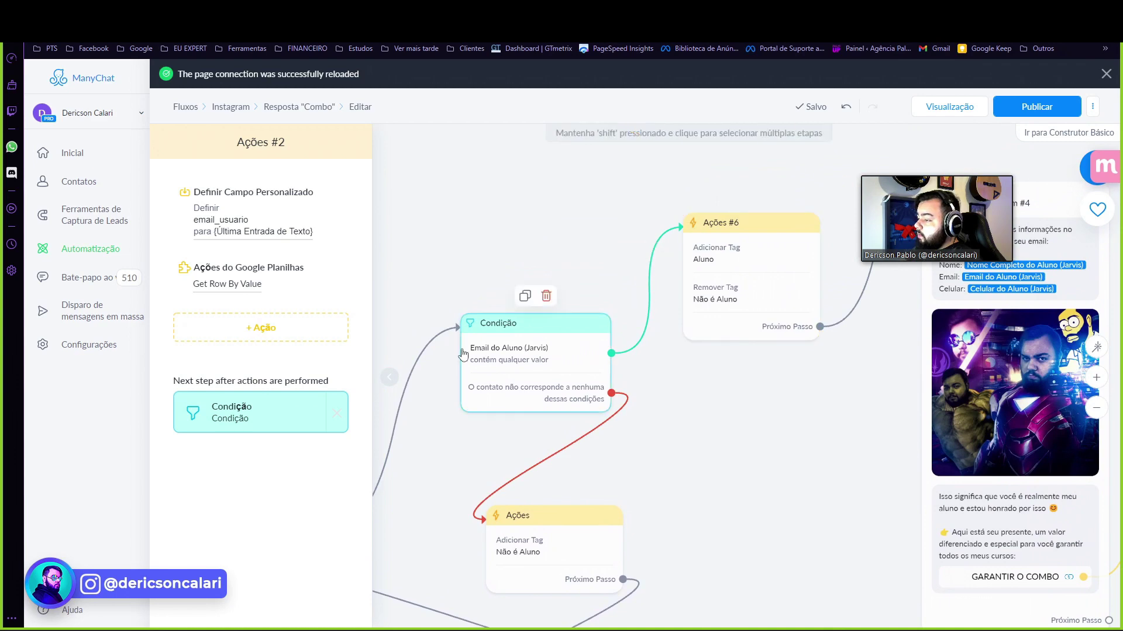
{"action": "left_click_drag", "start_coordinate": [706, 408], "coordinate": [585, 433]}
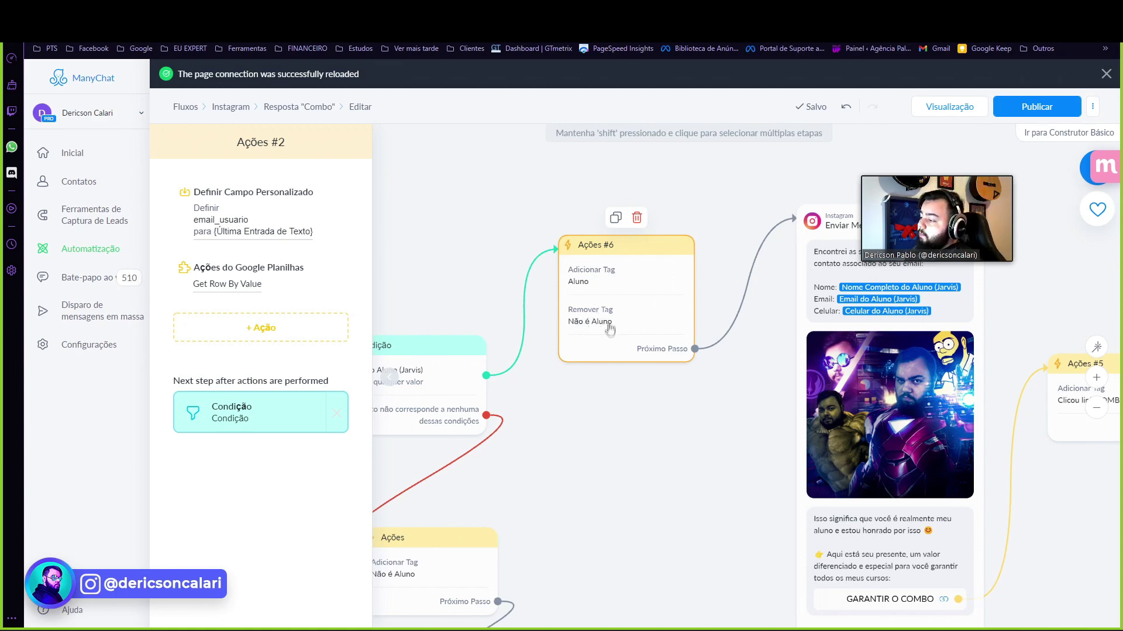
{"action": "left_click_drag", "start_coordinate": [583, 401], "coordinate": [510, 405]}
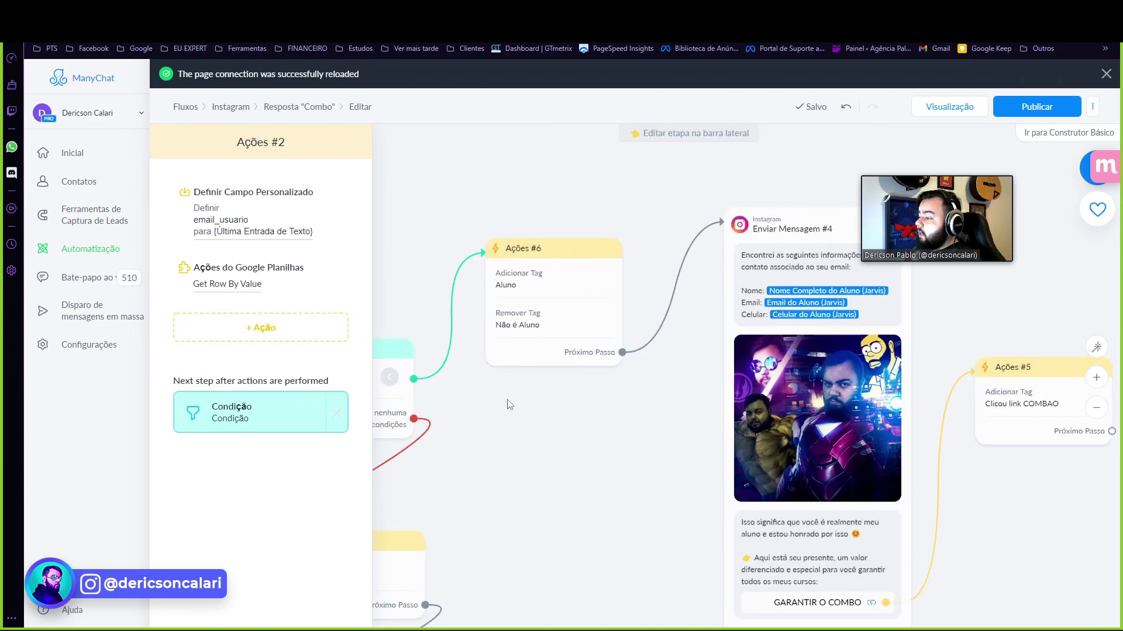
{"action": "left_click_drag", "start_coordinate": [510, 405], "coordinate": [498, 362]}
Step: Examine Enviar Mensagem #4 with its student data fields, its GARANTIR O COMBO button and the linked Ações #5 tag action
{"action": "left_click_drag", "start_coordinate": [598, 375], "coordinate": [563, 405]}
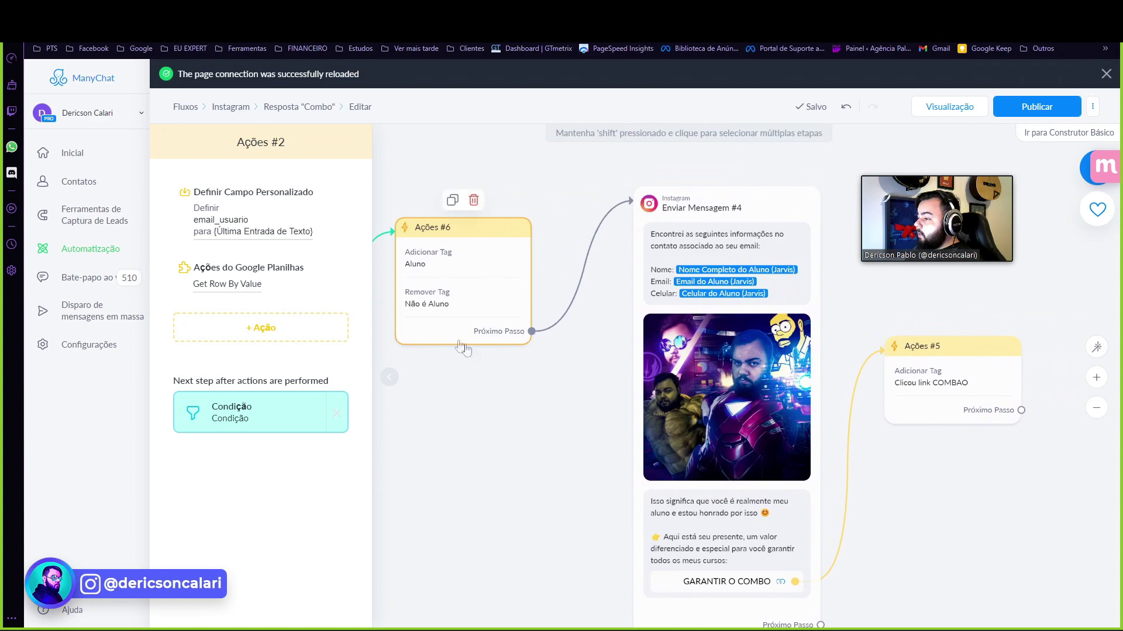
{"action": "left_click_drag", "start_coordinate": [599, 359], "coordinate": [484, 336]}
{"action": "left_click", "coordinate": [529, 217]}
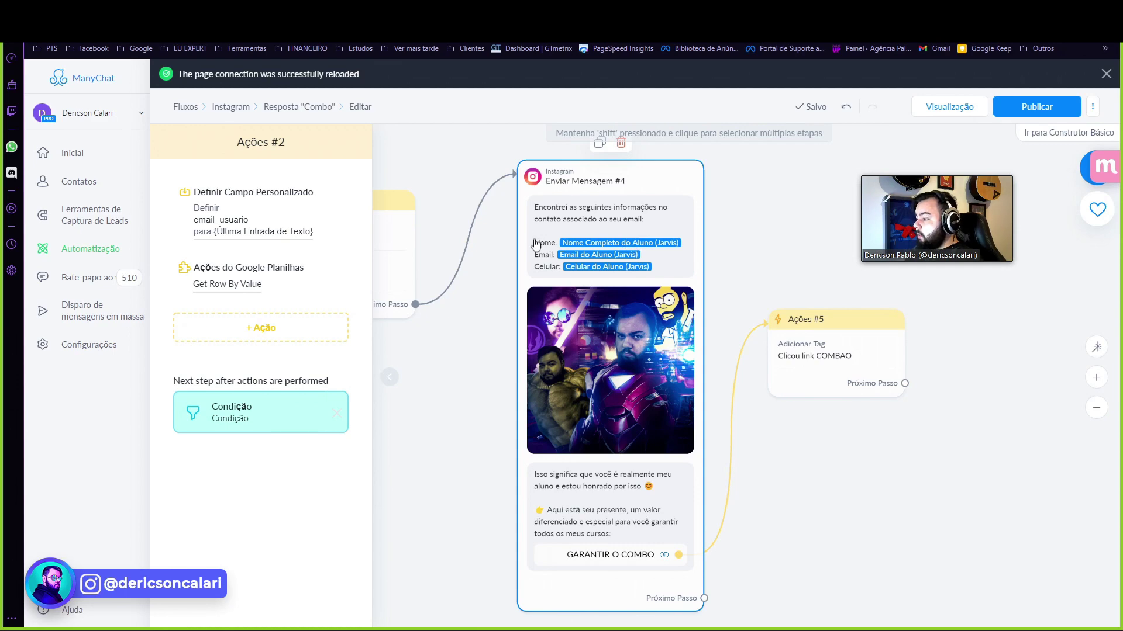
{"action": "scroll", "coordinate": [578, 299], "scroll_direction": "down", "scroll_amount": 1}
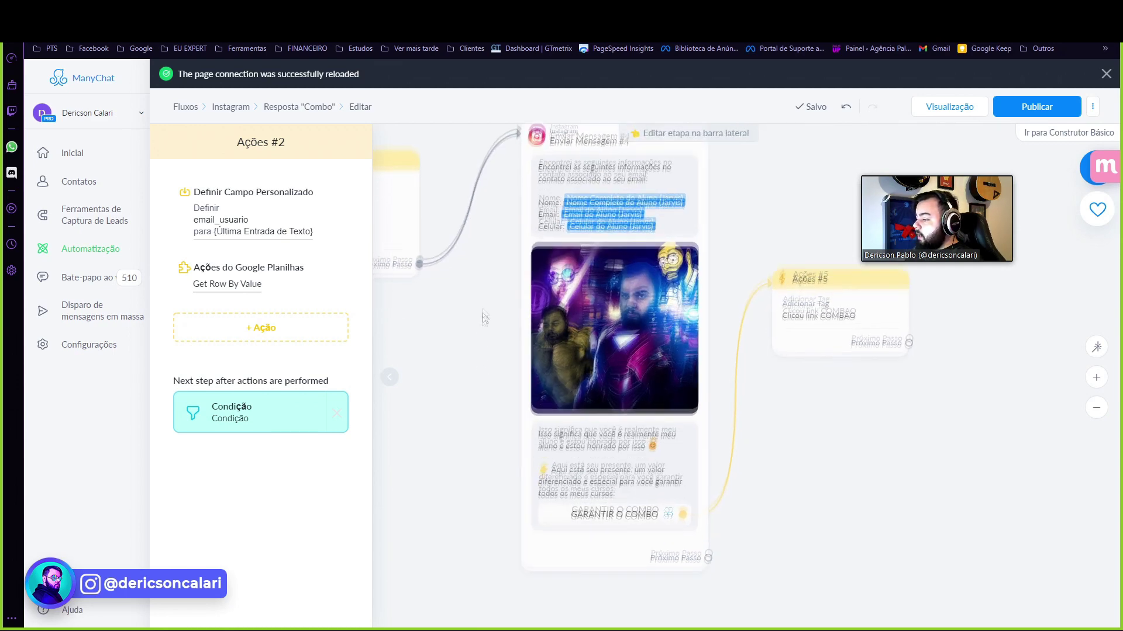
{"action": "left_click_drag", "start_coordinate": [509, 301], "coordinate": [501, 316]}
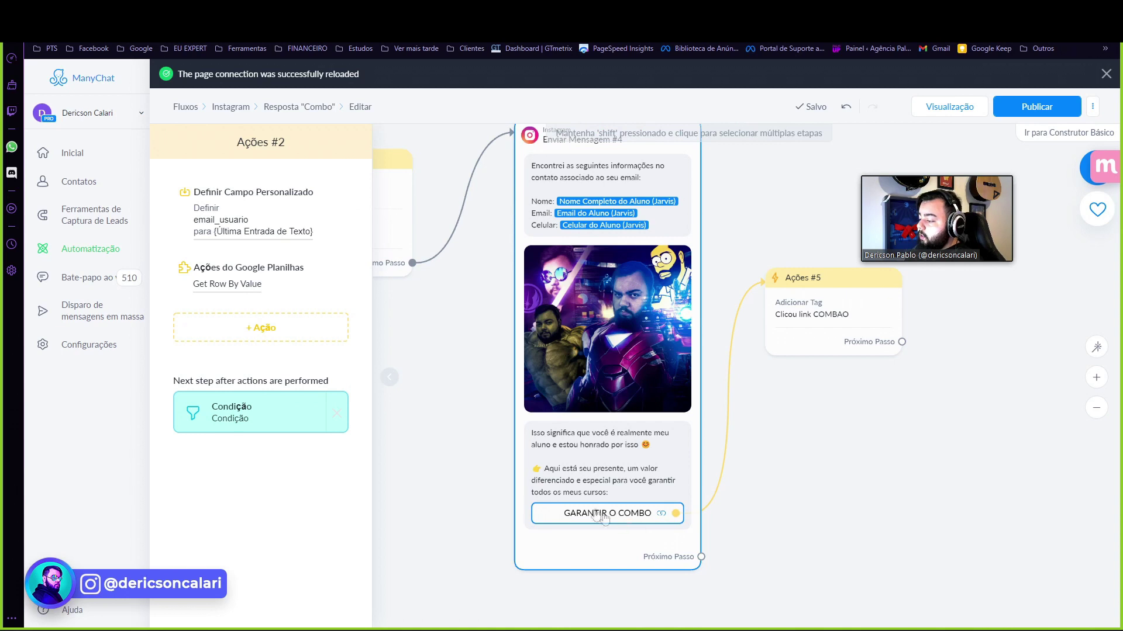
Step: Close the Ações #2 settings and review the complete Combo flow from its starting step to the final tag actions
{"action": "left_click", "coordinate": [455, 408]}
{"action": "scroll", "coordinate": [461, 404], "scroll_direction": "down", "scroll_amount": 5}
{"action": "left_click_drag", "start_coordinate": [427, 453], "coordinate": [587, 332]}
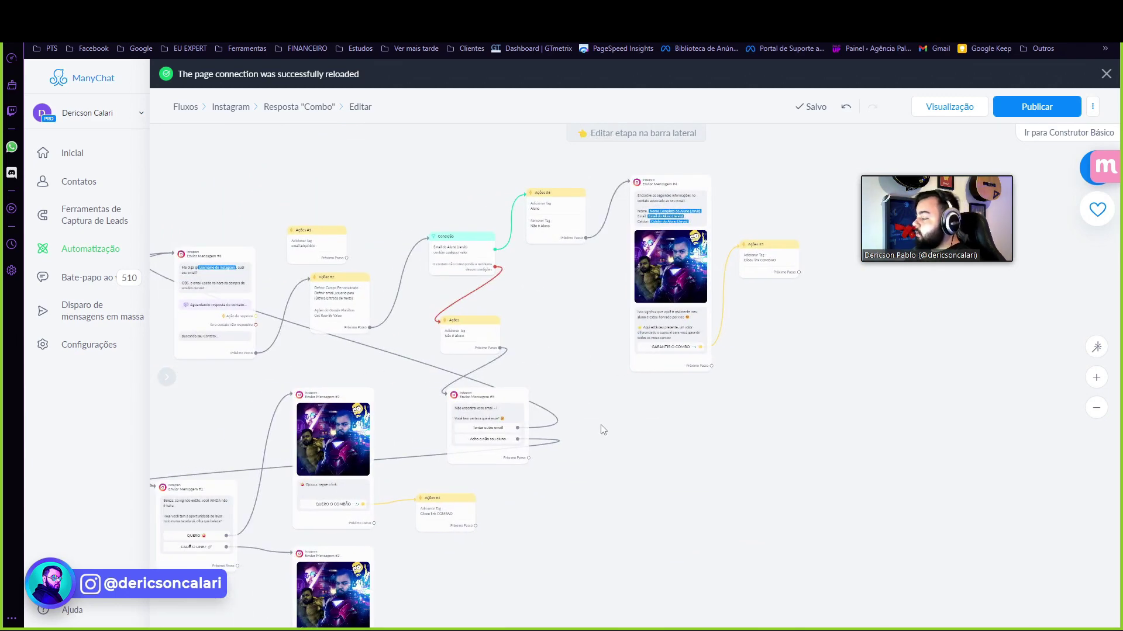
{"action": "scroll", "coordinate": [624, 441], "scroll_direction": "up", "scroll_amount": 3}
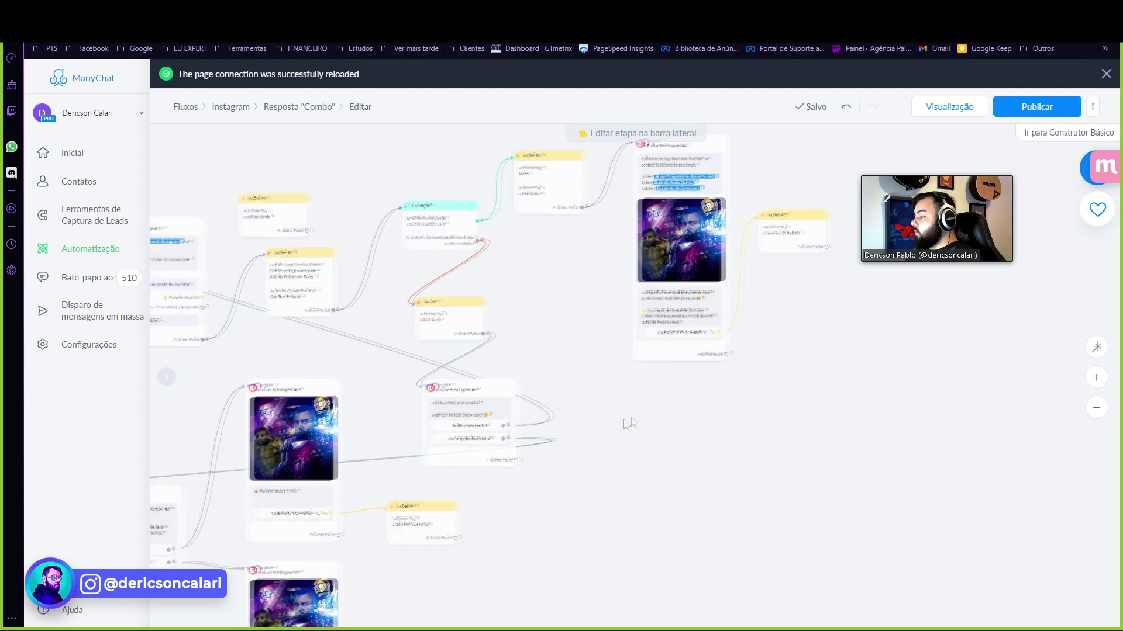
{"action": "left_click_drag", "start_coordinate": [707, 480], "coordinate": [752, 399]}
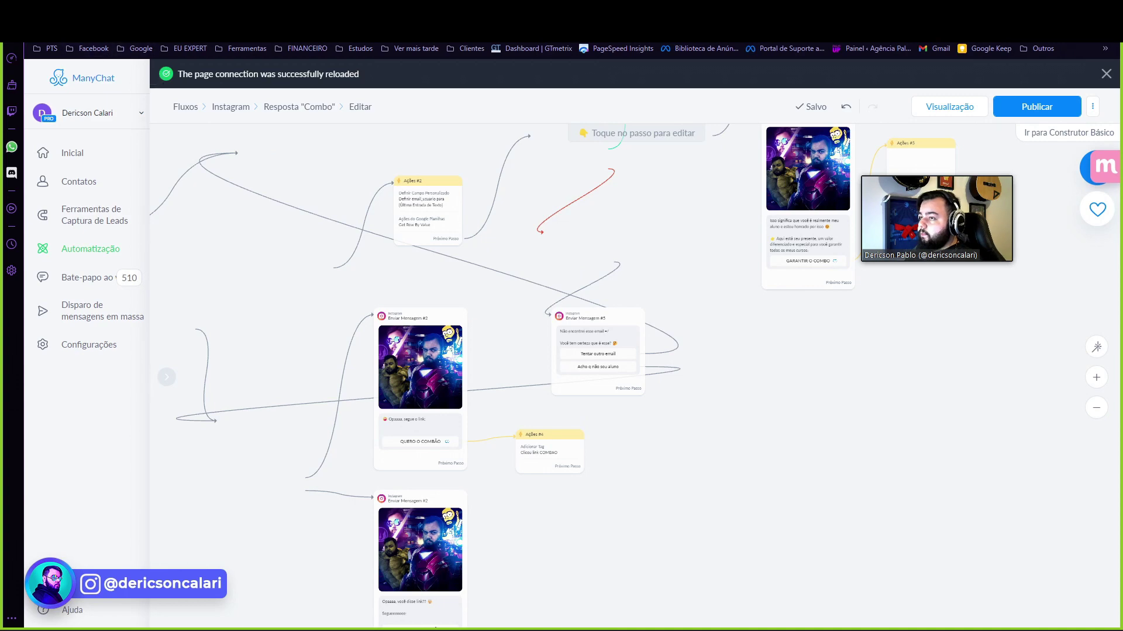
{"action": "left_click_drag", "start_coordinate": [929, 230], "coordinate": [940, 257]}
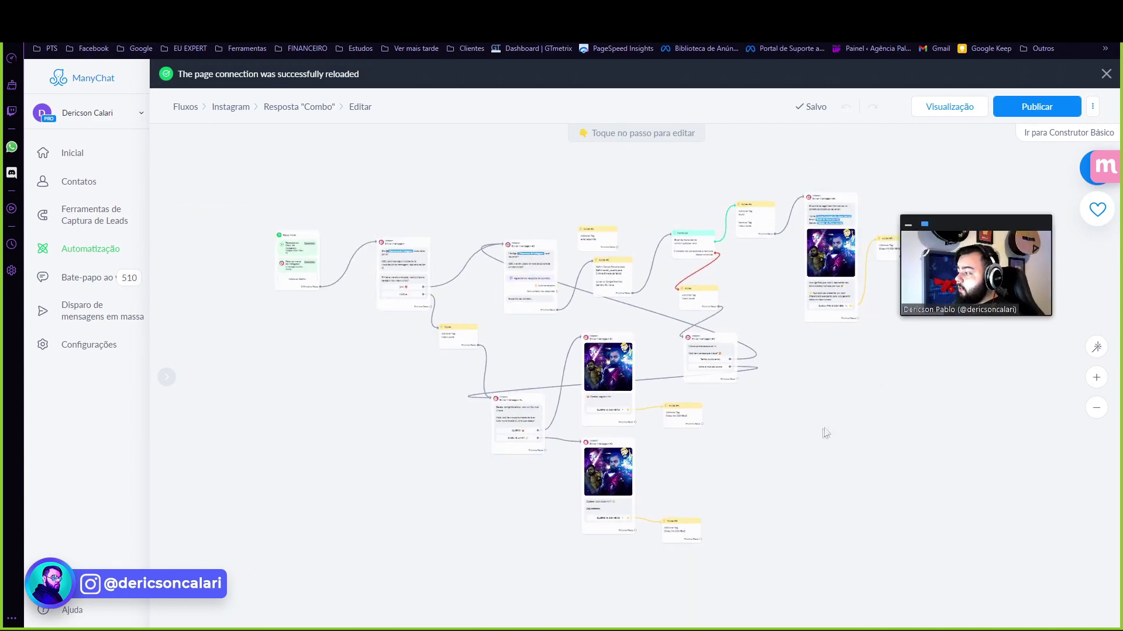
{"action": "left_click_drag", "start_coordinate": [821, 426], "coordinate": [813, 418]}
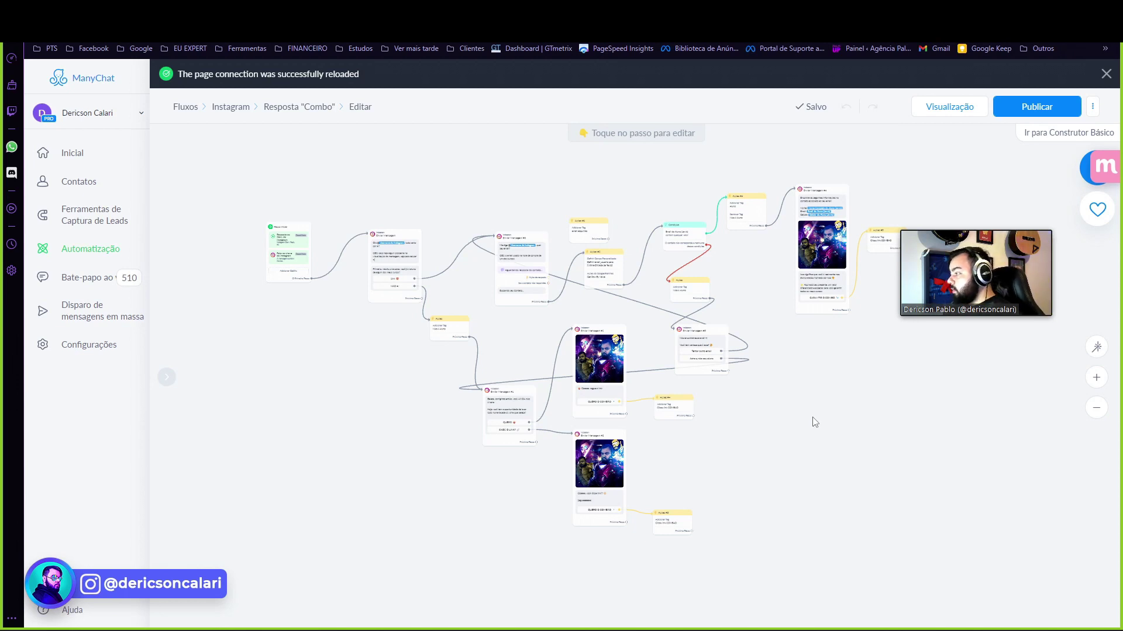
{"action": "scroll", "coordinate": [808, 424], "scroll_direction": "up", "scroll_amount": 1}
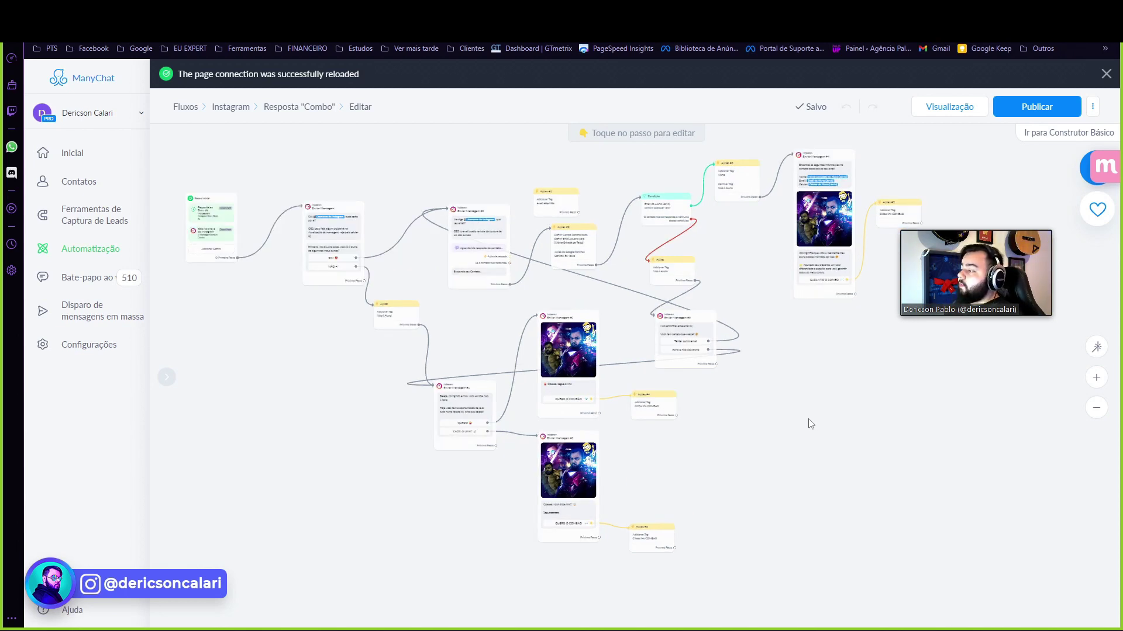
{"action": "scroll", "coordinate": [810, 424], "scroll_direction": "down", "scroll_amount": 1}
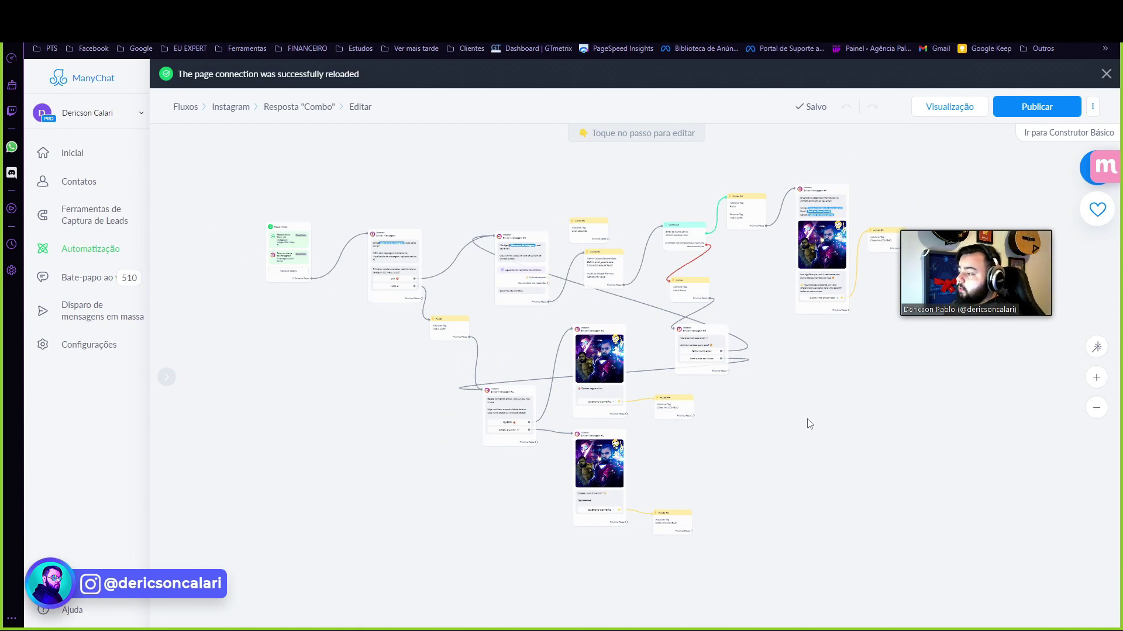